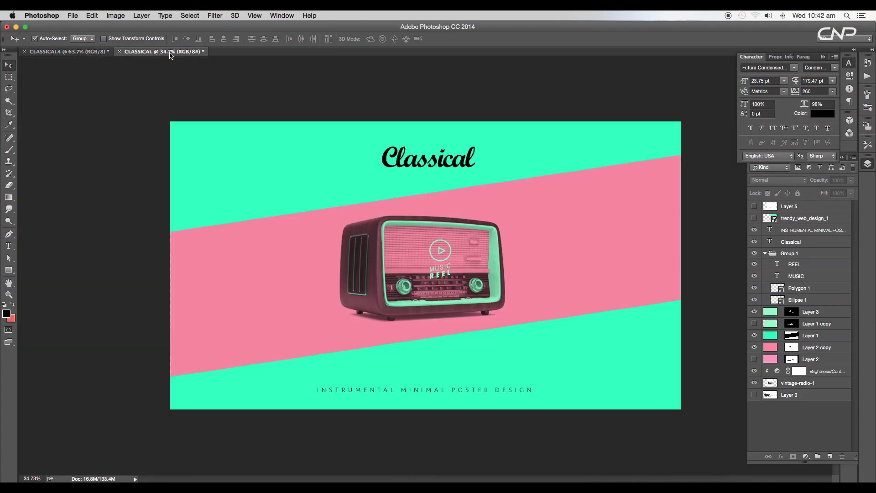
Examine the finished radio and French horn sample posters in the two open documents, CLASSICAL and CLASSICAL4
scroll(397, 222, "up", 3)
scroll(505, 282, "down", 4)
scroll(506, 281, "up", 3)
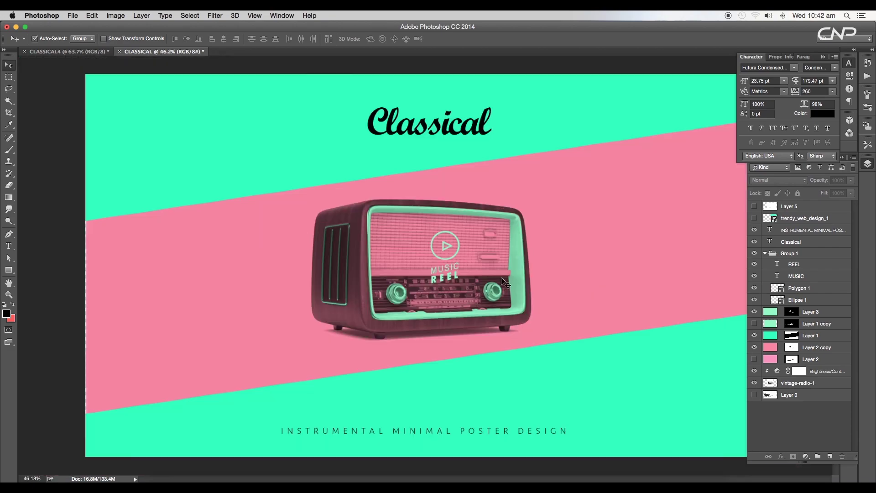
left_click(94, 53)
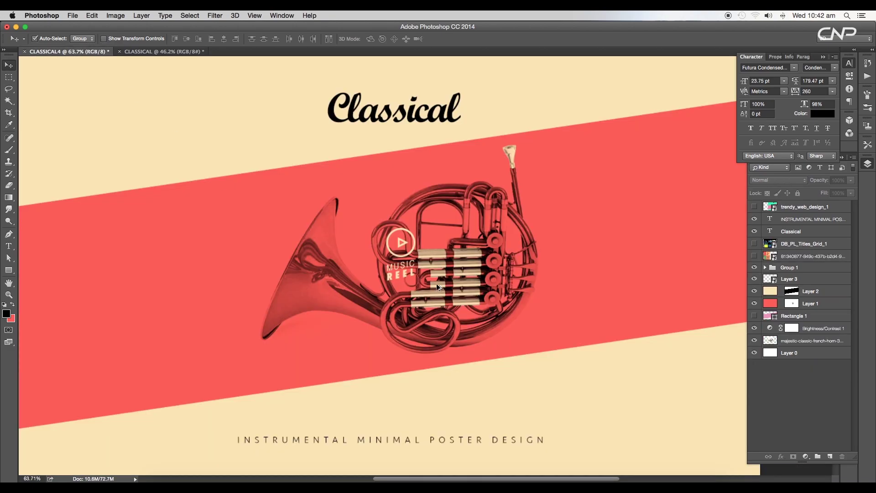
scroll(437, 286, "down", 2)
scroll(507, 264, "up", 2)
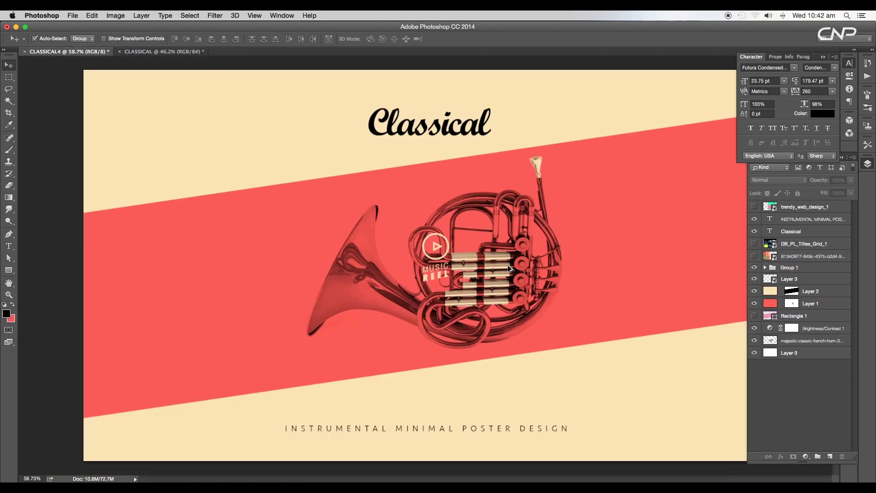
scroll(508, 264, "down", 2)
Create a new document 2000 pixels wide and 1300 pixels high at a resolution of 300 pixels/inch
left_click(73, 15)
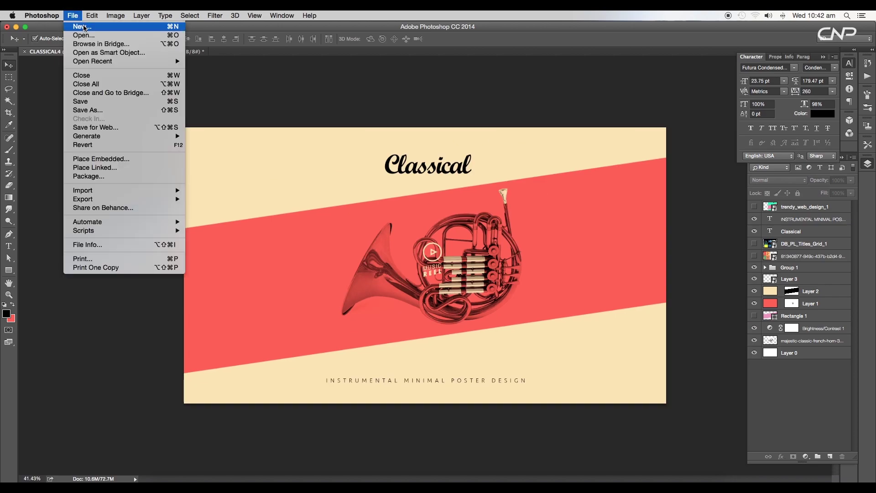
left_click(82, 27)
type("2000")
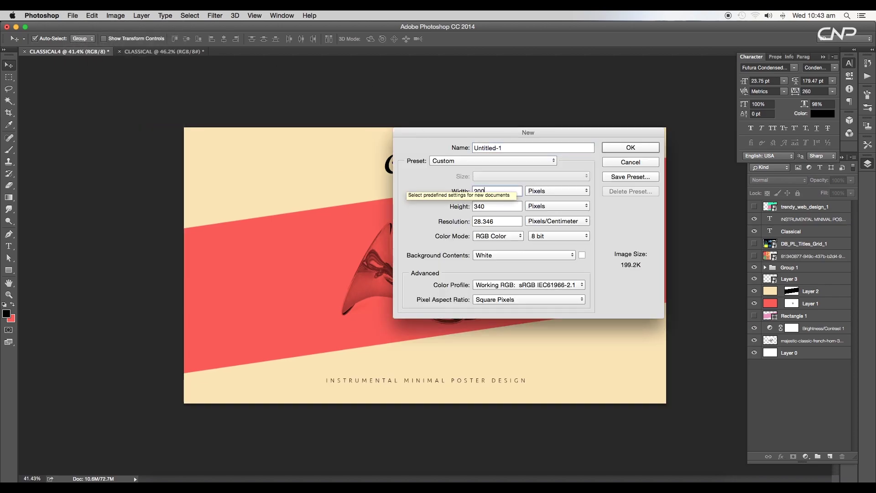
key("Tab")
type("1300")
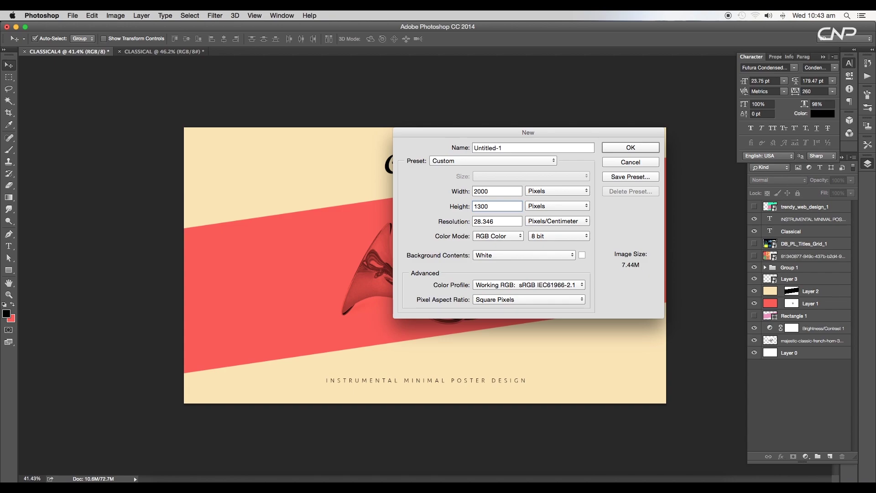
key("Tab")
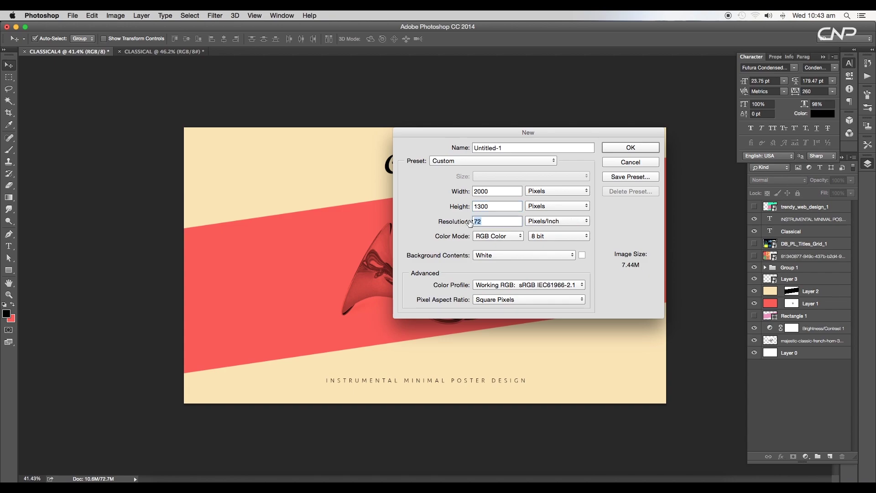
type("300")
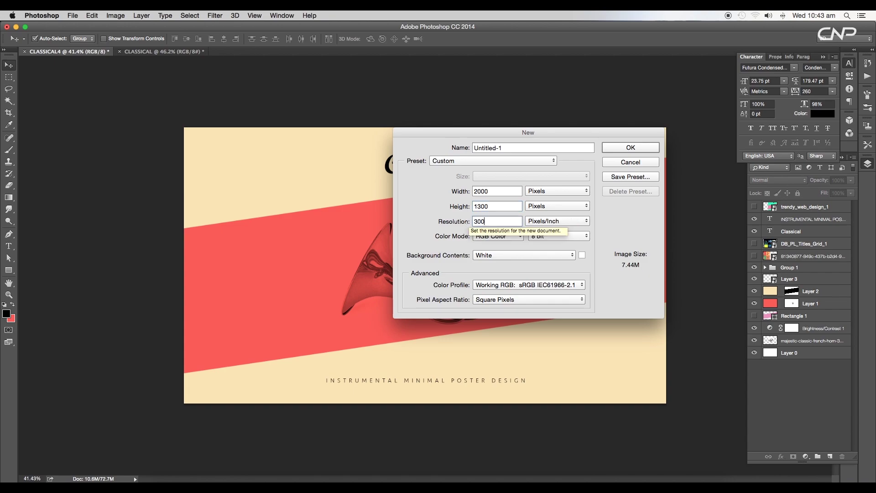
left_click(626, 146)
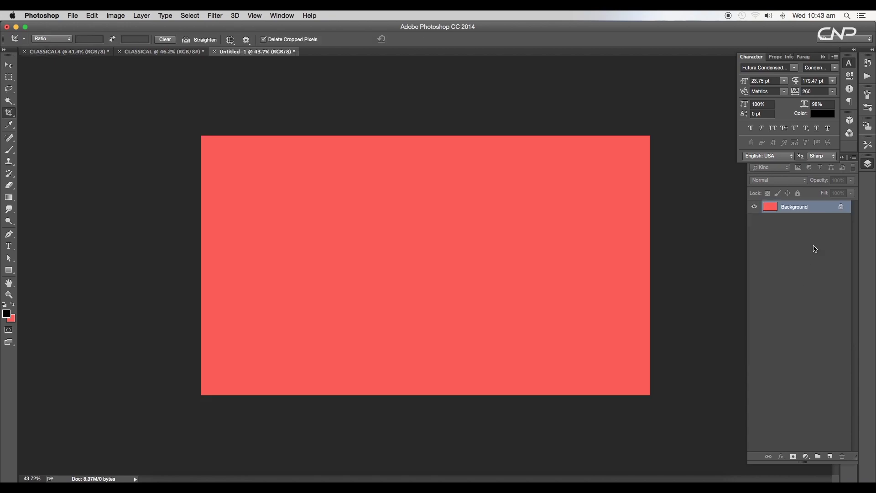
Convert the locked Background into a regular layer named Layer 0 and activate the Move tool
double_click(806, 207)
left_click(529, 214)
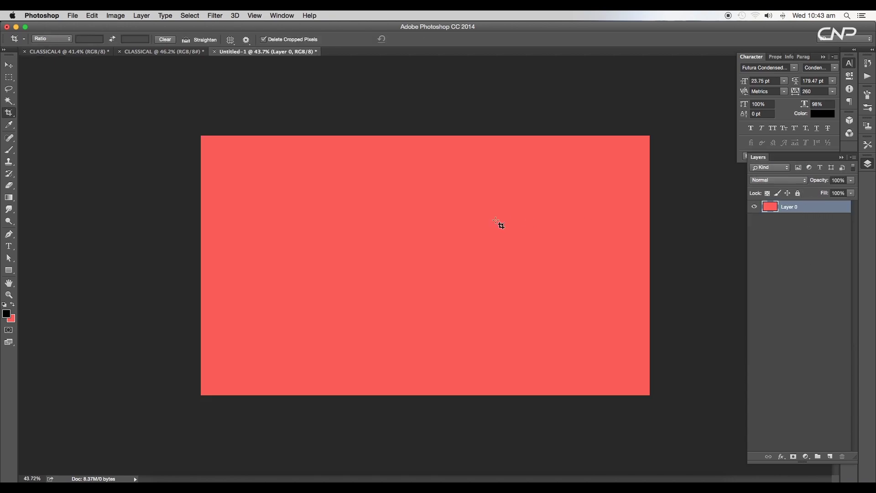
left_click(10, 66)
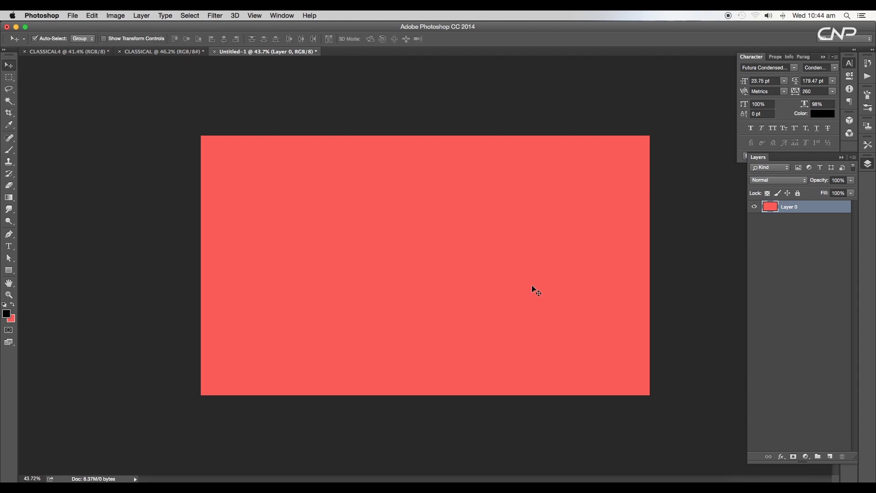
Switch to the Finder and place the vintage-radio-1 image from the CLASSICAL folder into the new document
key("super+Tab")
left_click_drag(318, 29, 656, 39)
left_click(570, 269)
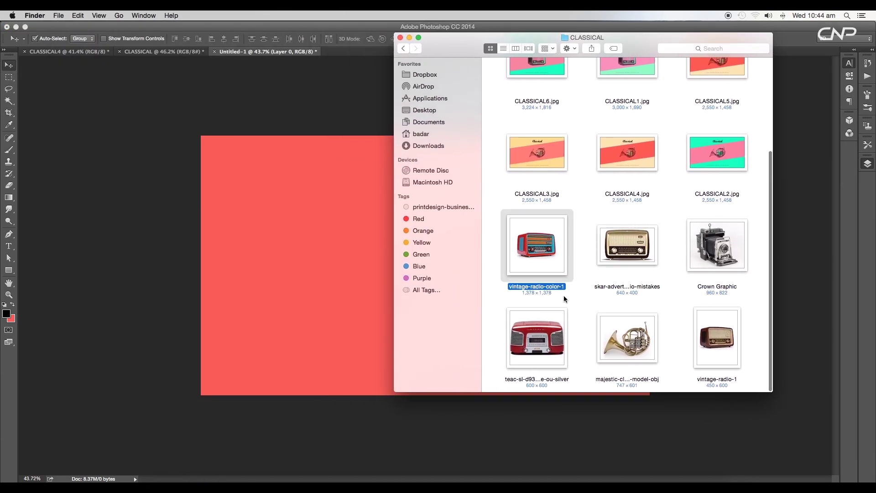
left_click(562, 335)
left_click(618, 341)
left_click(722, 352)
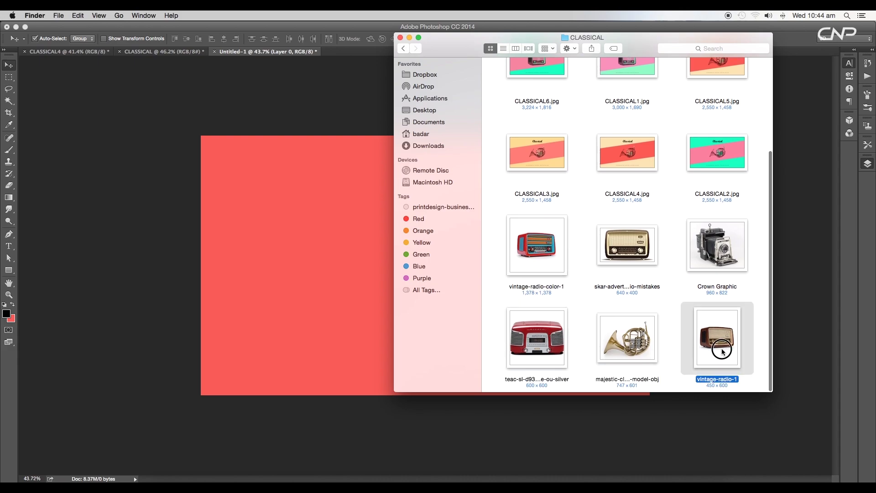
left_click_drag(720, 361, 377, 297)
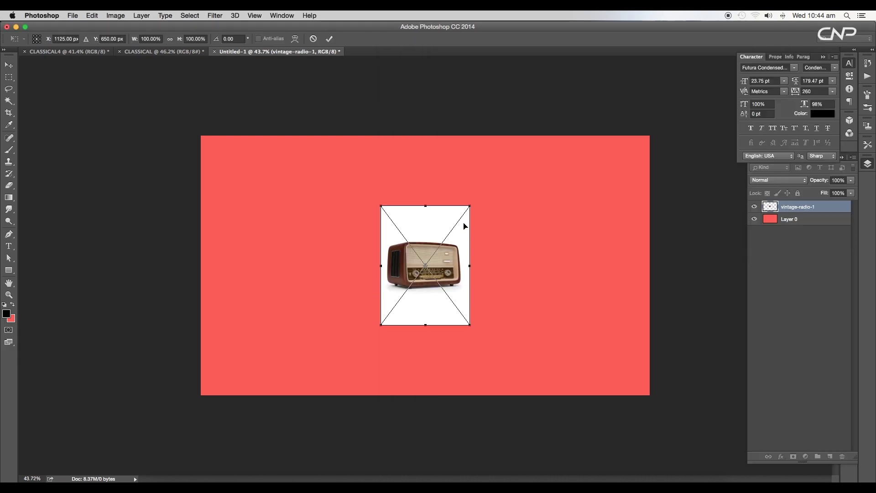
Enlarge the placed radio image around its centre until it fills the canvas height, and rasterize its layer
left_click_drag(470, 206, 561, 154)
key("Return")
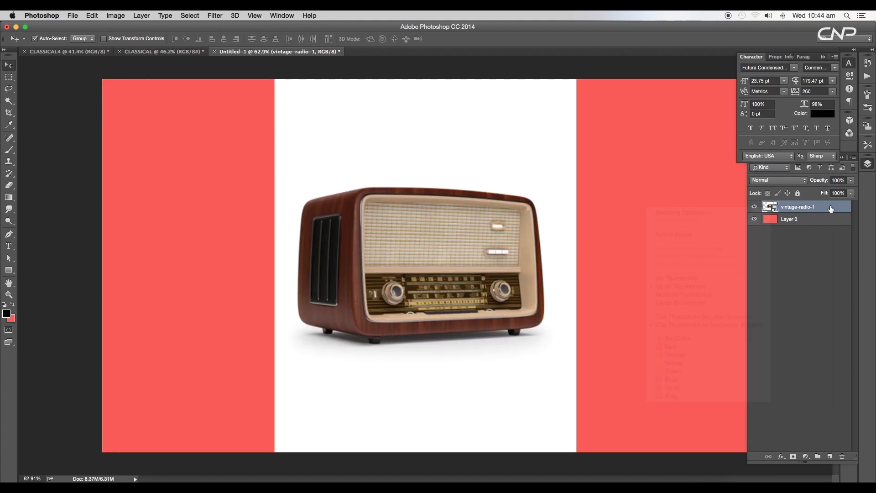
right_click(830, 208)
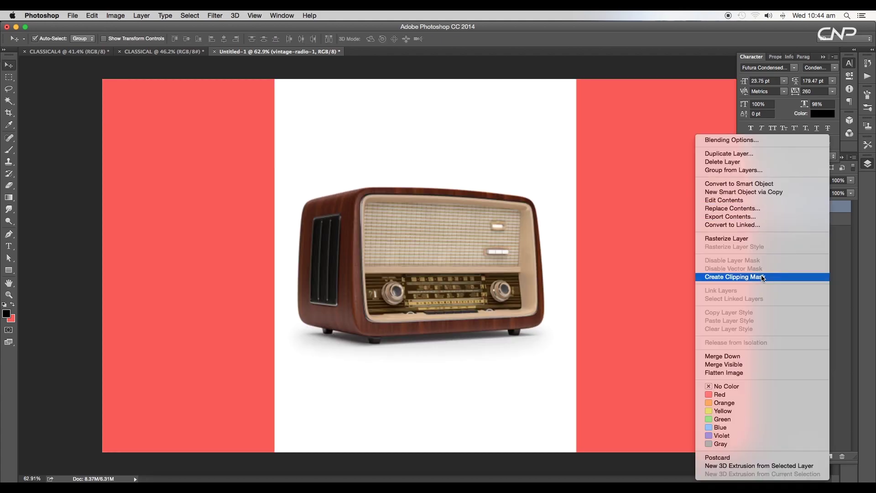
left_click(741, 240)
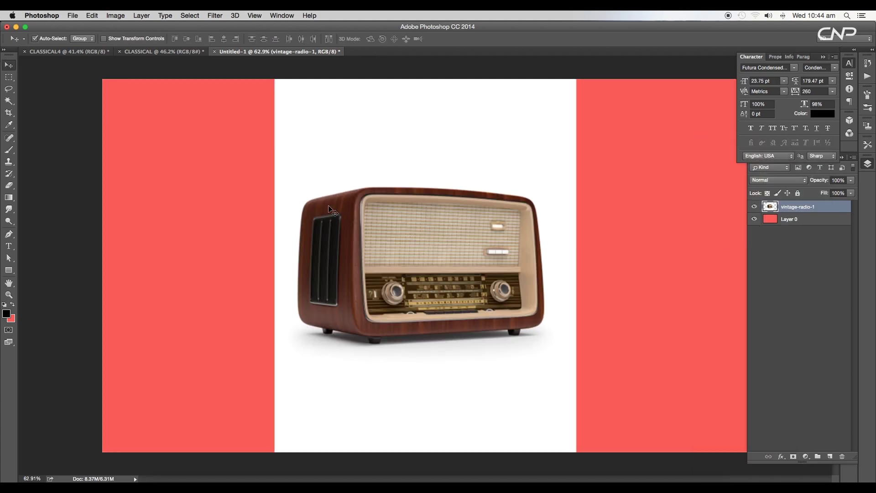
Turn the radio image gray with a Hue/Saturation adjustment, setting Saturation to -100 and Lightness to +19
left_click(115, 15)
mouse_move(130, 41)
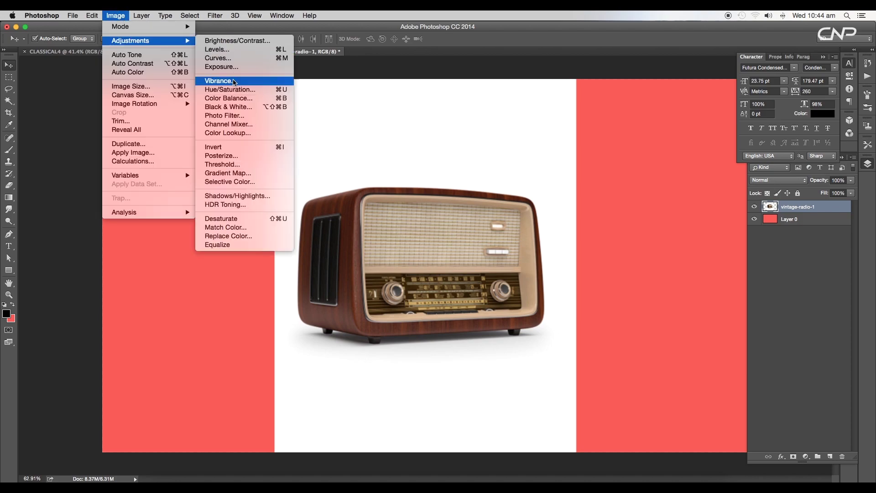
left_click(251, 90)
left_click_drag(375, 138, 751, 120)
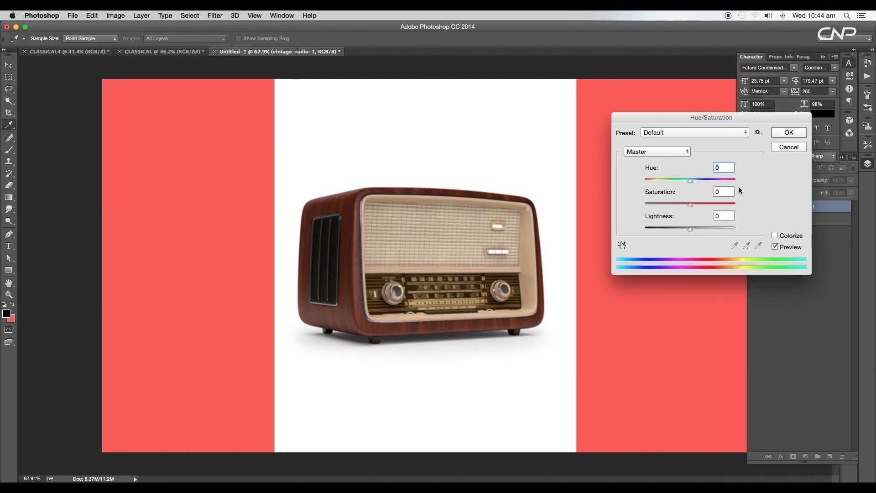
left_click_drag(691, 206, 638, 205)
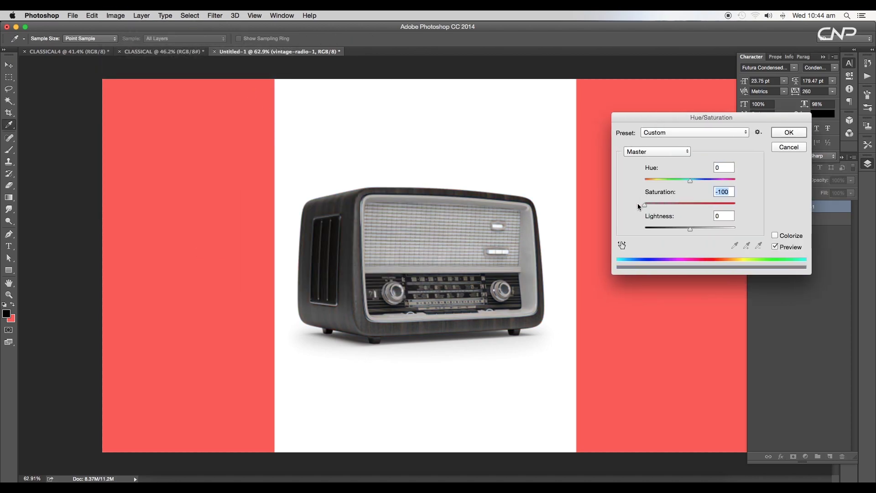
left_click_drag(690, 229, 700, 230)
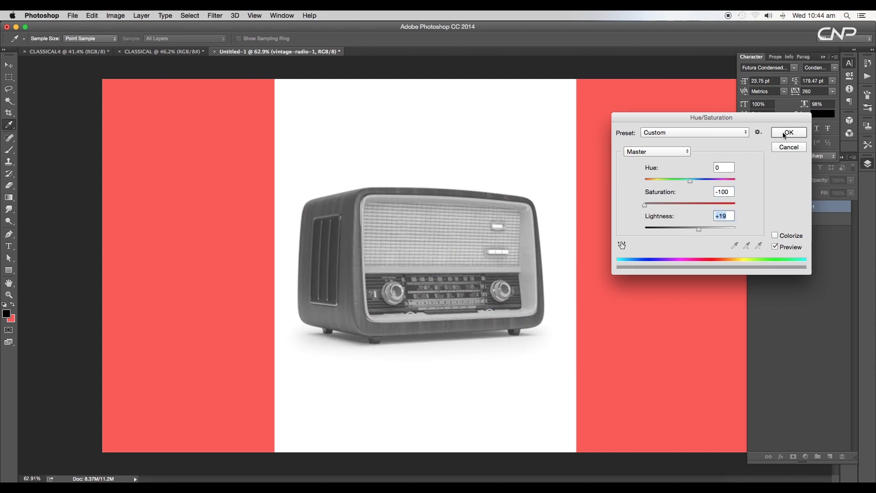
left_click(784, 135)
key("v")
scroll(439, 218, "down", 3)
scroll(438, 218, "up", 3)
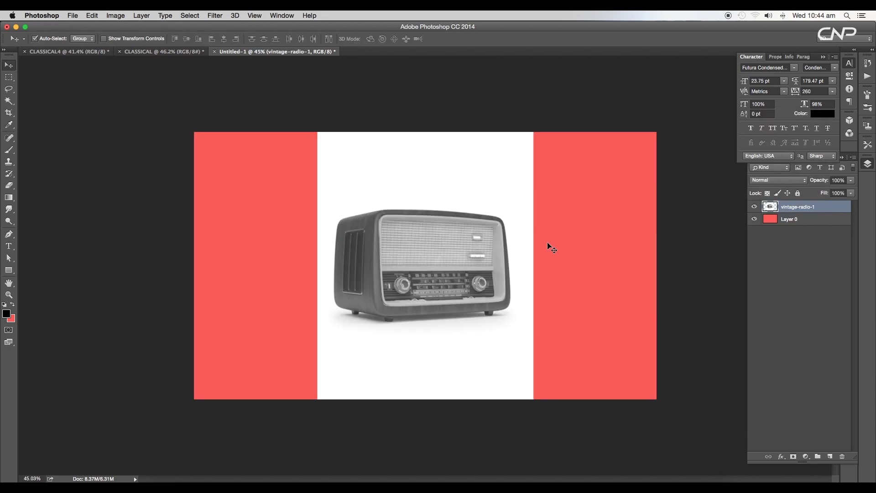
Fill Layer 0 with the white sampled from the radio image's backdrop and return to the Move tool
left_click(794, 221)
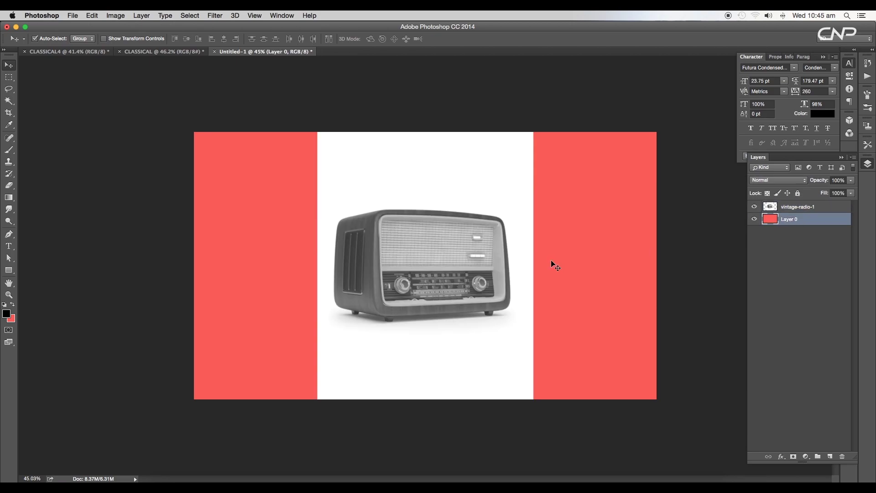
key("i")
left_click(504, 175)
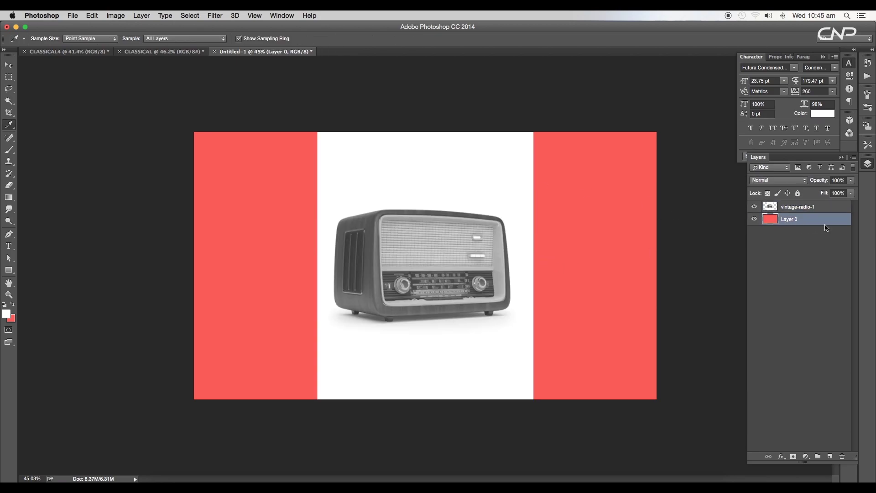
key("alt+BackSpace")
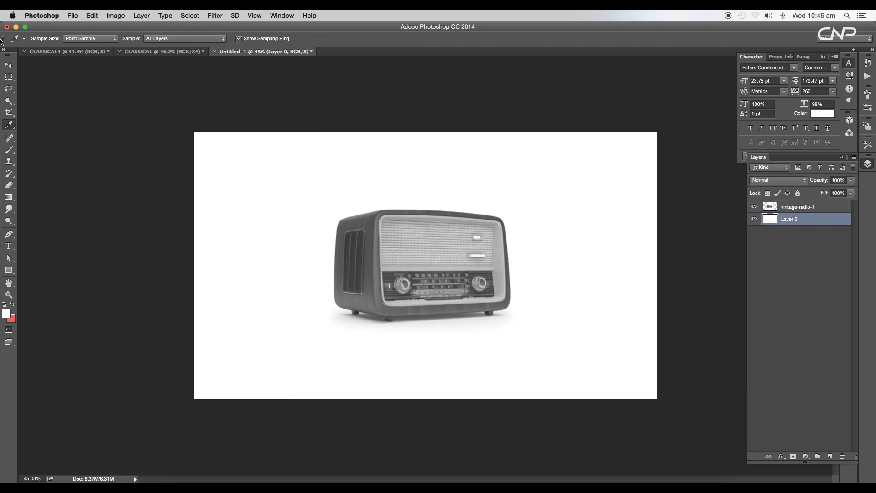
left_click(13, 64)
scroll(456, 269, "down", 3)
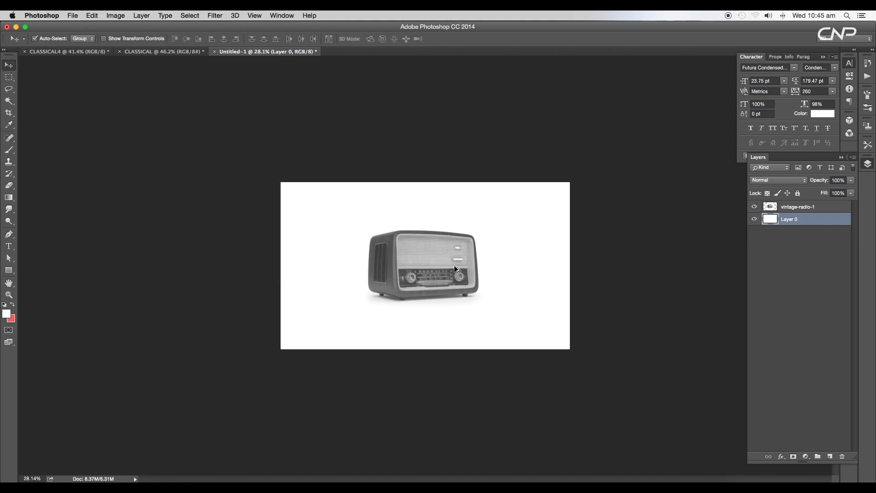
Convert the vintage-radio-1 layer to a smart object, scale it down slightly and reposition it near the canvas centre
right_click(801, 207)
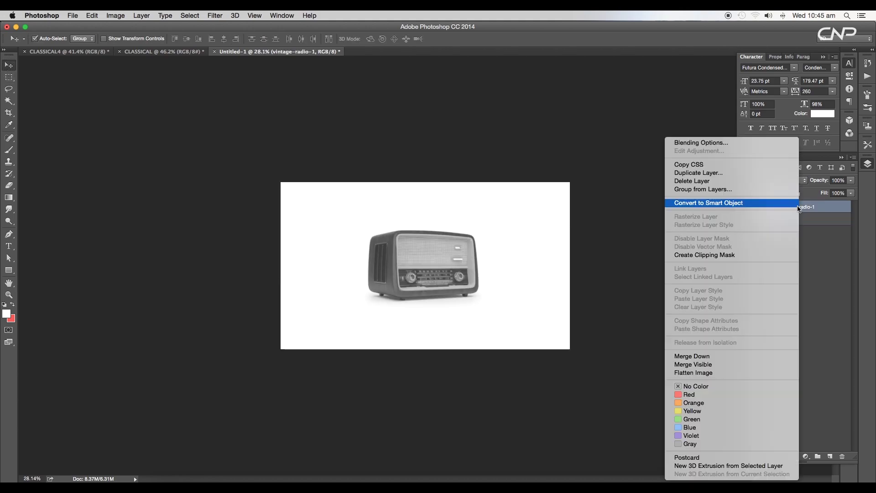
left_click(723, 202)
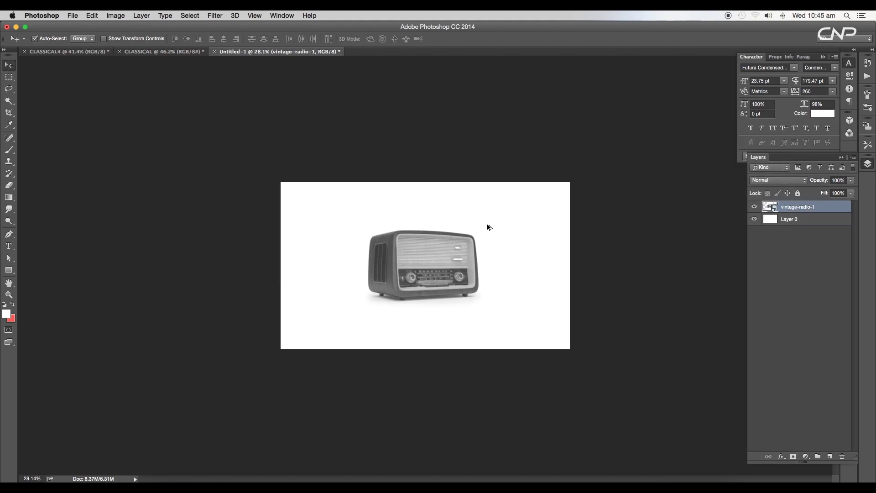
scroll(474, 237, "up", 3)
key("super+t")
left_click_drag(532, 122, 518, 144)
key("Return")
mouse_move(457, 239)
left_mouse_down()
mouse_move(468, 238)
mouse_move(464, 247)
left_mouse_up()
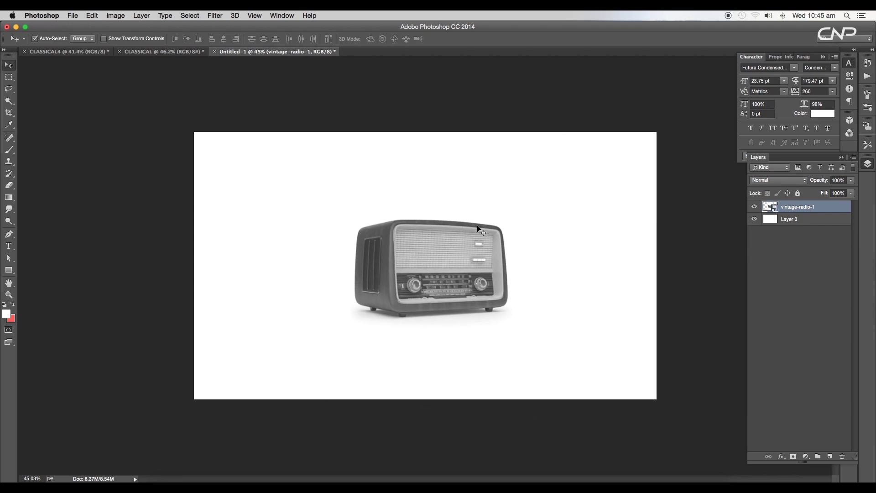
Add a new layer above the radio and fill it with a light pink foreground color
left_click(831, 456)
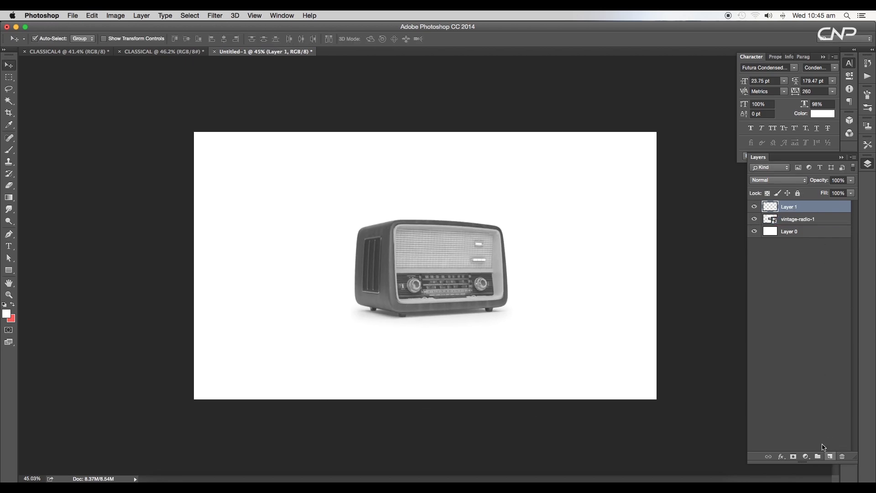
key("x")
left_click(6, 314)
left_click(492, 103)
left_click_drag(416, 91, 421, 94)
left_click(552, 88)
key("alt+BackSpace")
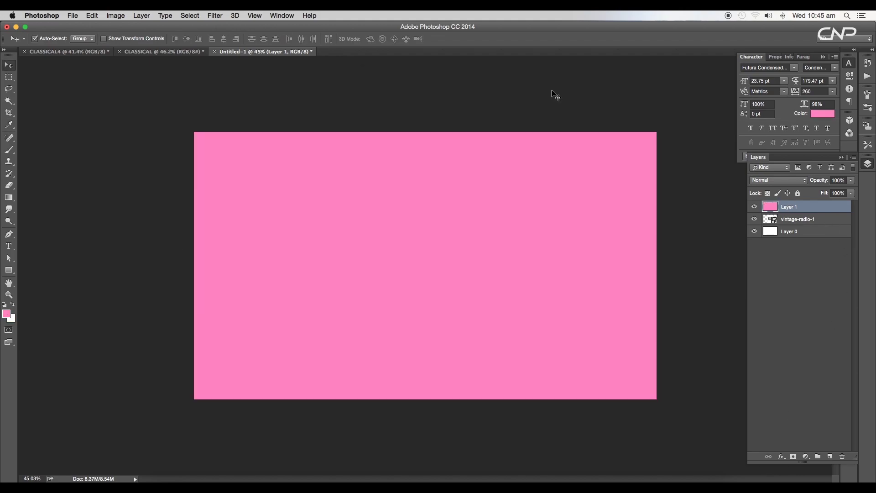
Set the blend mode of the pink layer to Multiply so it tints the radio below
left_click(798, 185)
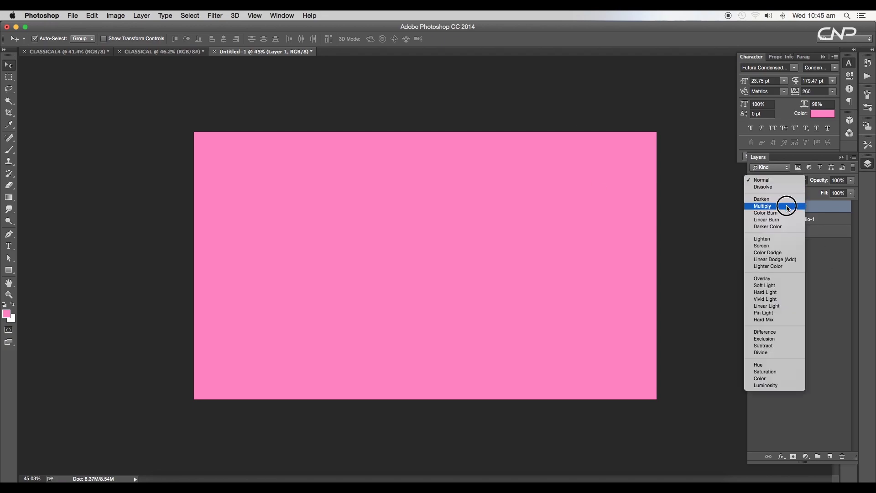
left_click(782, 201)
scroll(538, 267, "down", 5)
scroll(538, 267, "up", 8)
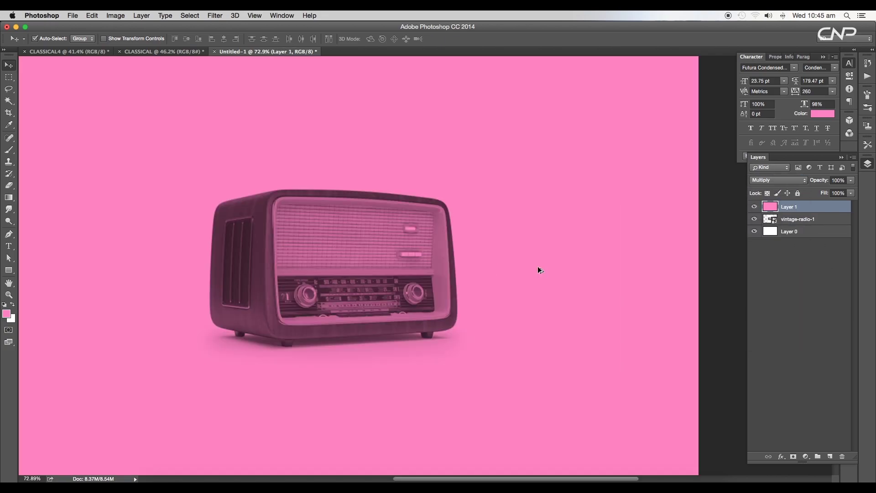
scroll(538, 267, "down", 3)
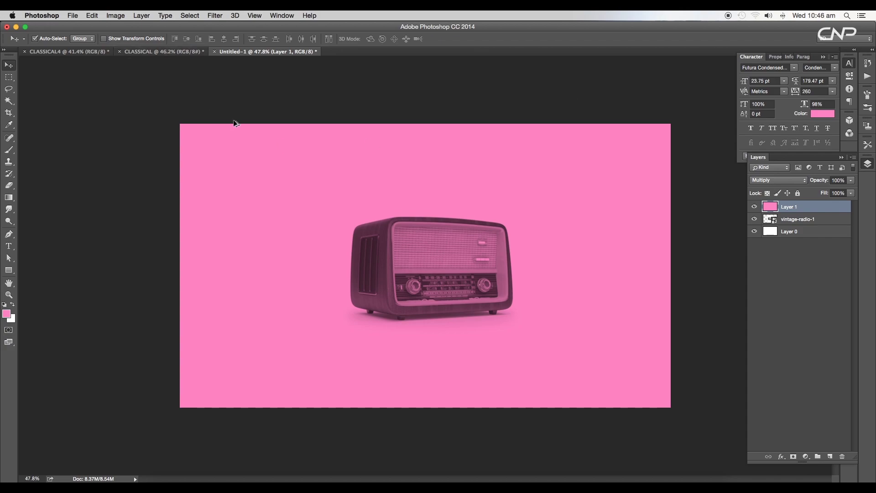
Sample the pink of the diagonal band in the CLASSICAL document and refill Layer 1 of Untitled-1 with it
left_click(136, 52)
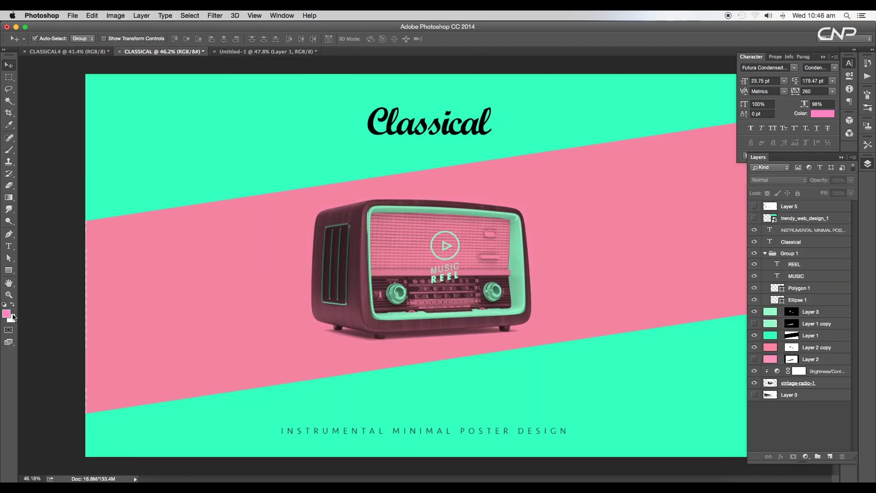
key("i")
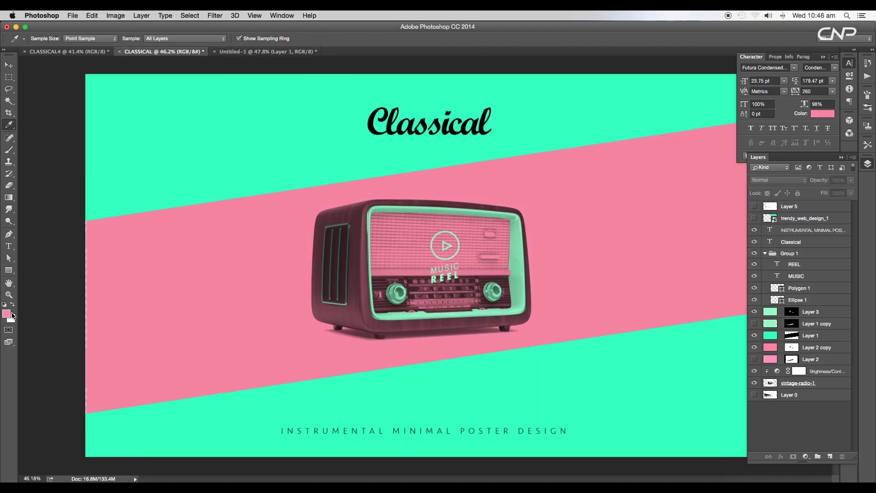
left_click(7, 313)
left_click(572, 87)
left_click(291, 53)
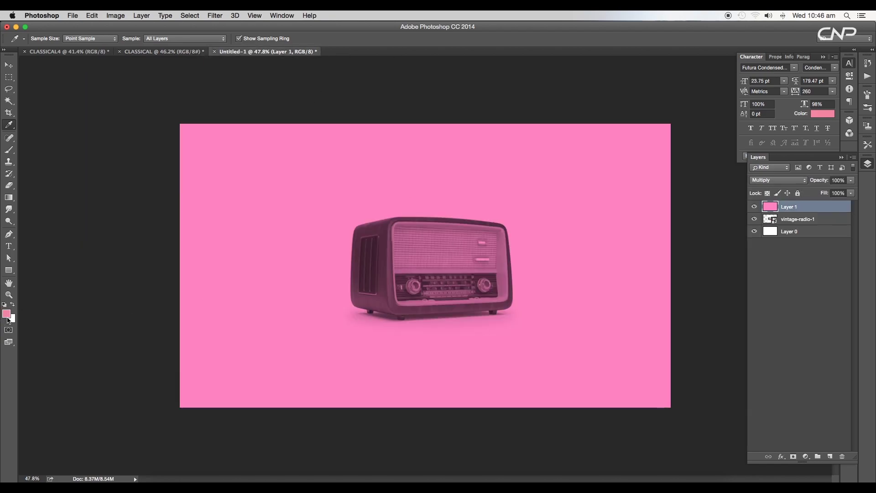
left_click(7, 315)
left_click(572, 88)
key("alt+BackSpace")
scroll(606, 294, "down", 3)
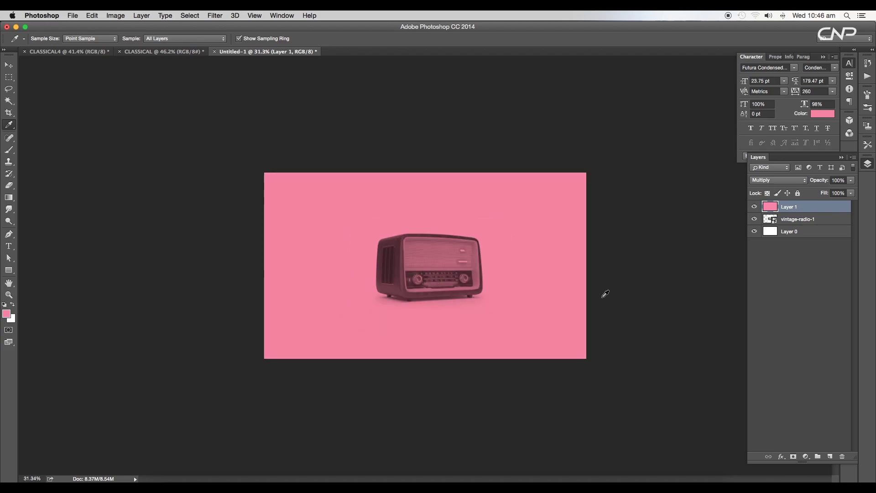
scroll(605, 292, "up", 2)
scroll(605, 293, "down", 3)
scroll(605, 294, "up", 4)
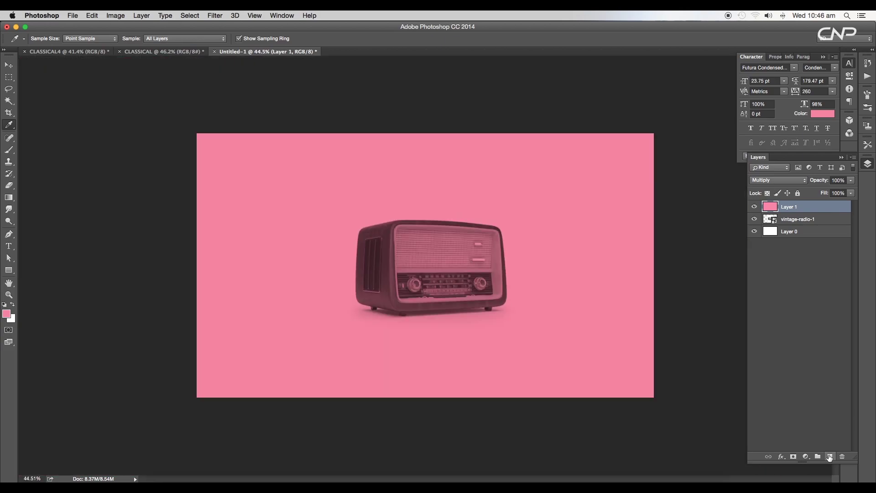
Add a new layer above Layer 1 and fill it with the mint green 16ffbd sampled from the CLASSICAL poster
left_click(830, 457)
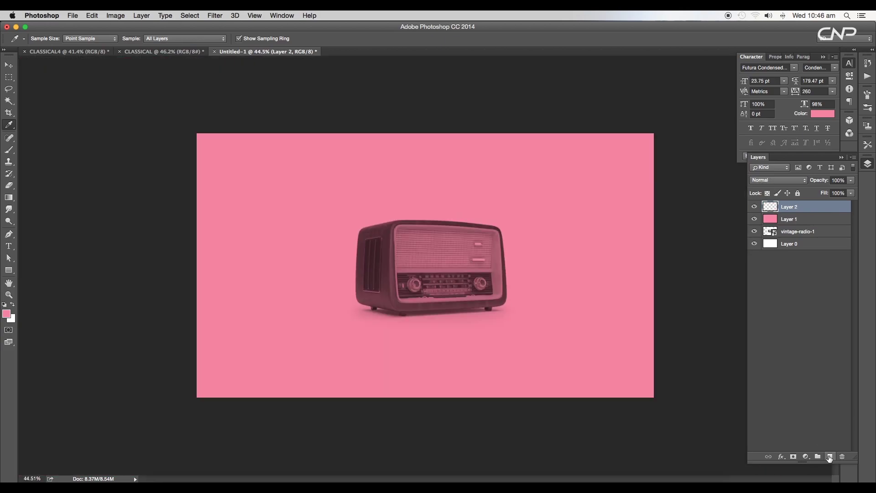
left_click(154, 52)
left_click(231, 121)
left_click(6, 313)
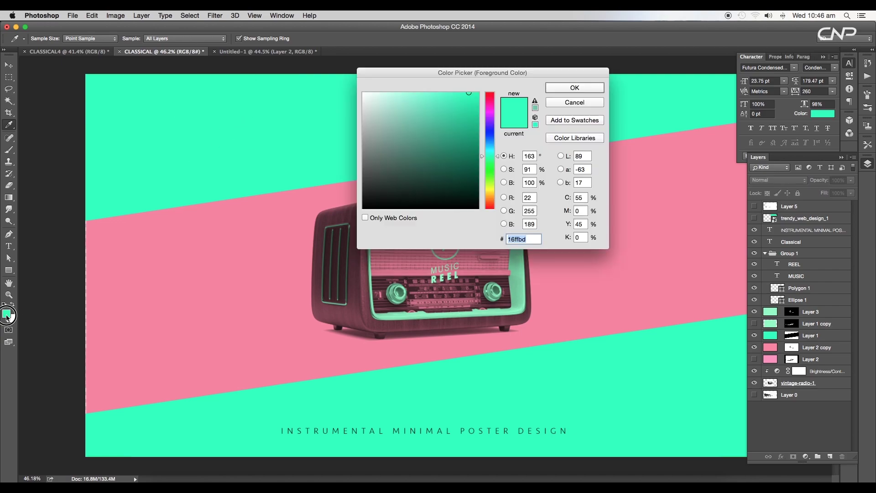
left_click(575, 87)
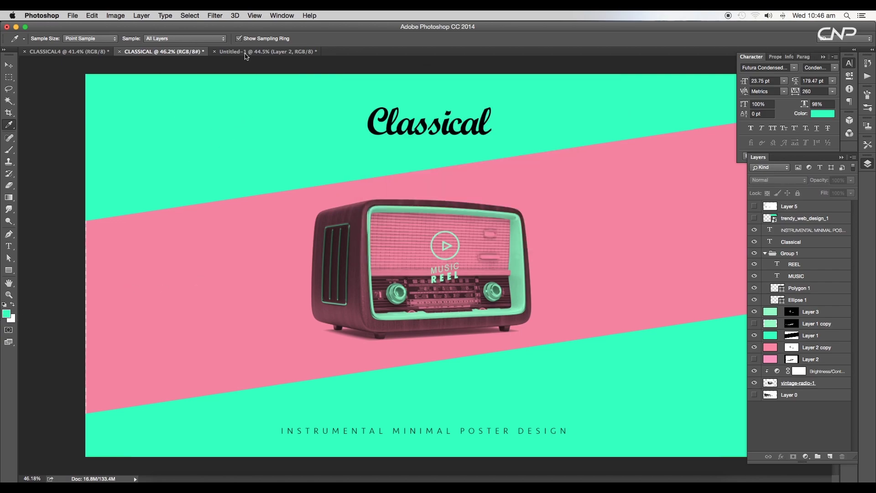
left_click(267, 52)
scroll(618, 217, "down", 3)
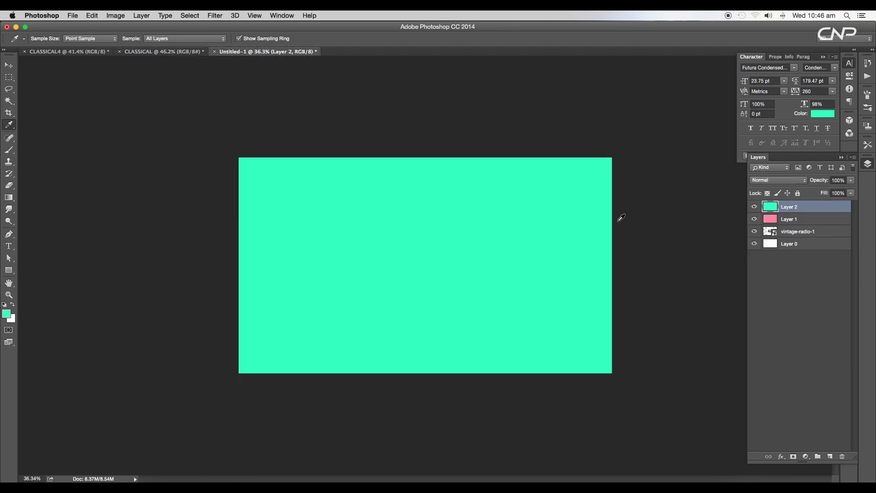
Draw a rectangle shape of about 3105 by 715 px across the middle of the canvas and fill it white
left_click(8, 270)
left_click_drag(212, 216, 643, 315)
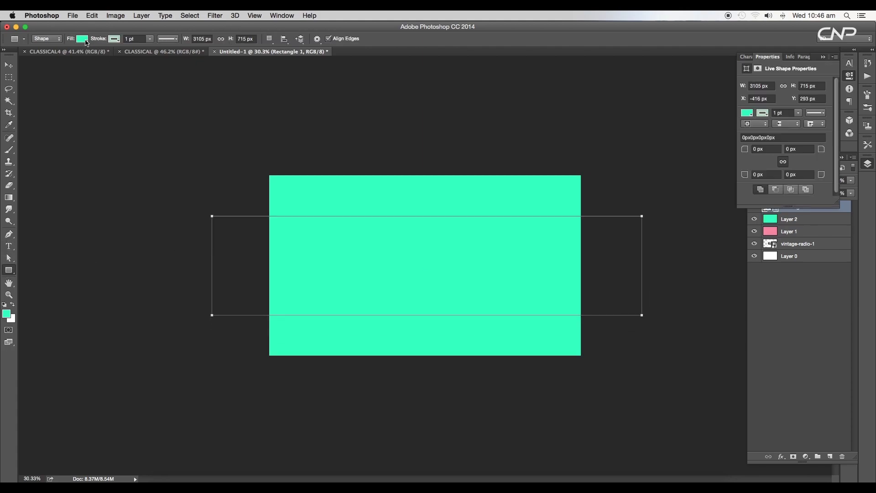
left_click(83, 39)
left_click(80, 81)
Rotate the white rectangle slightly counterclockwise into a diagonal band rising to the right and apply the transform
key("super+t")
left_click_drag(672, 209, 673, 180)
key("Return")
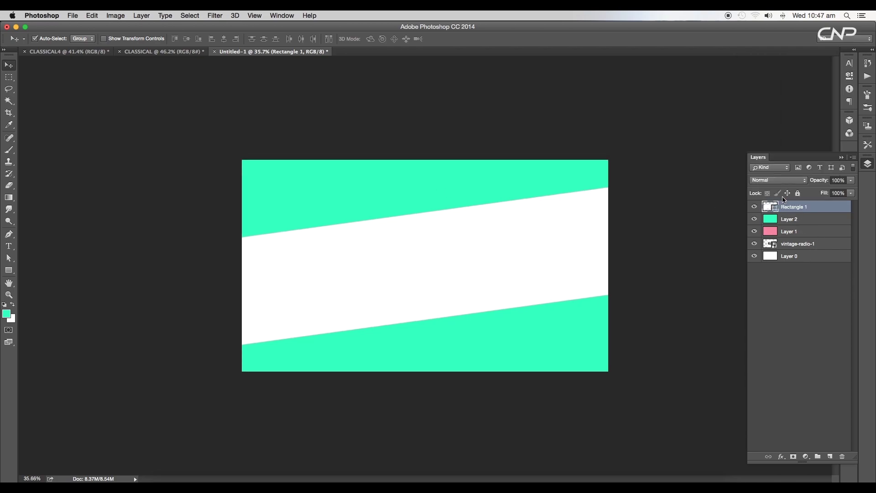
Load the Rectangle 1 outline as a selection, hide that layer, and mask Layer 2 with the inverted selection
left_click(772, 211, "super")
left_click(803, 221)
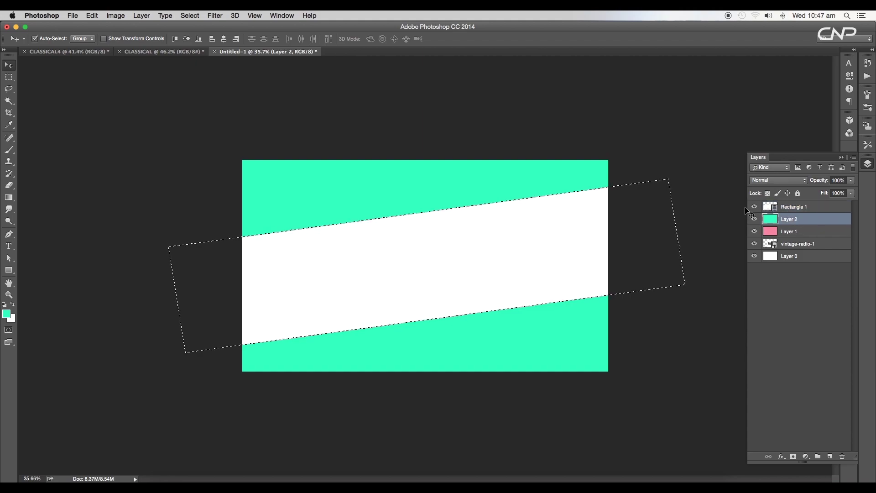
left_click(754, 207)
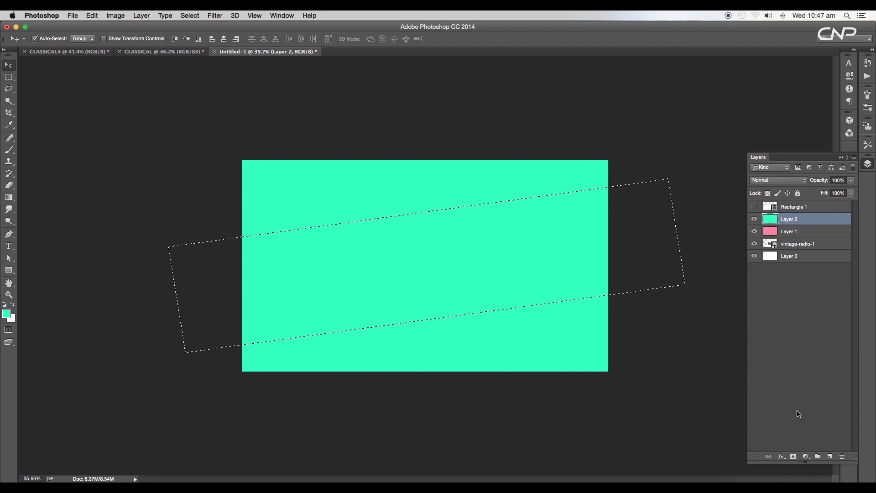
key("super+shift+i")
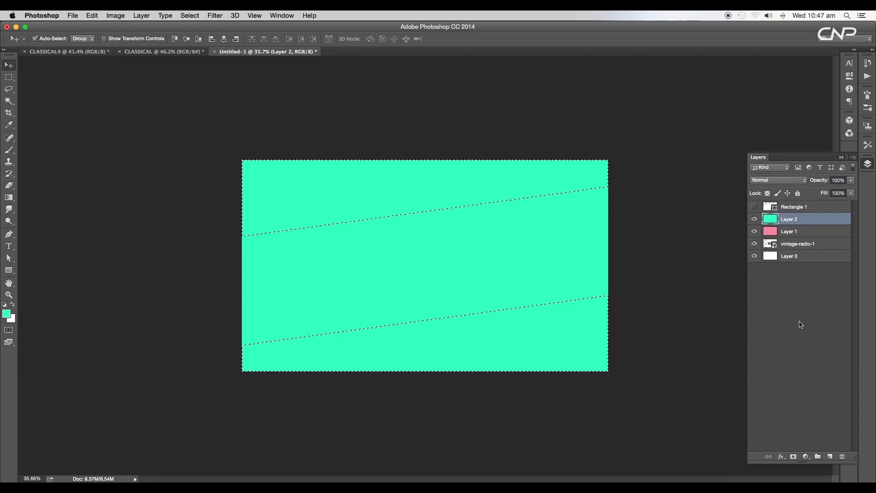
left_click(793, 458)
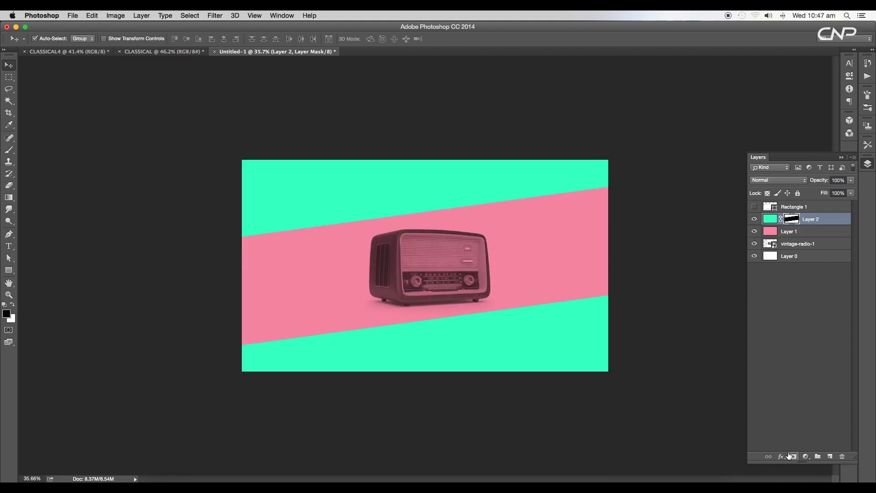
scroll(488, 284, "down", 10)
scroll(476, 278, "up", 9)
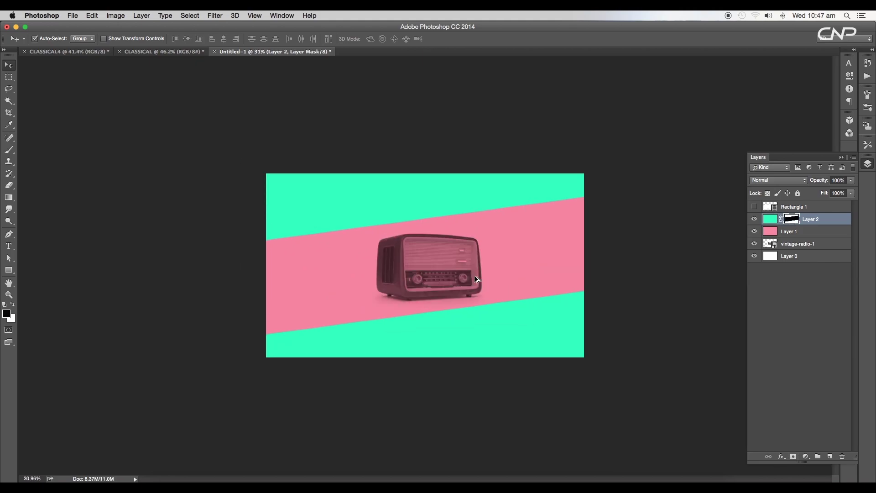
Scale up the vintage-radio-1 layer slightly with Free Transform so the radio fills more of the pink band
left_click(764, 246)
key("ctrl+t")
left_click_drag(496, 182, 504, 180)
key("Return")
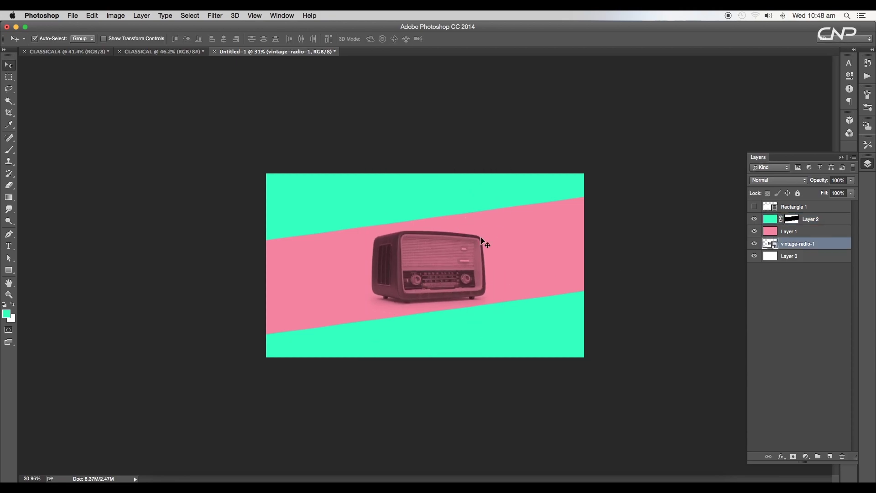
scroll(456, 261, "up", 6)
scroll(456, 262, "down", 5)
Add a Brightness/Contrast adjustment above the radio with Use Legacy enabled, brightness 8 and contrast 21
left_click(806, 457)
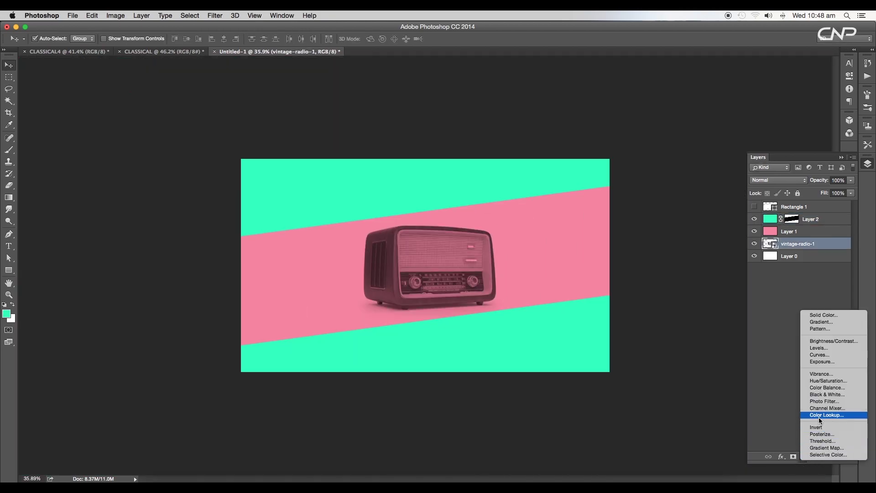
left_click(820, 342)
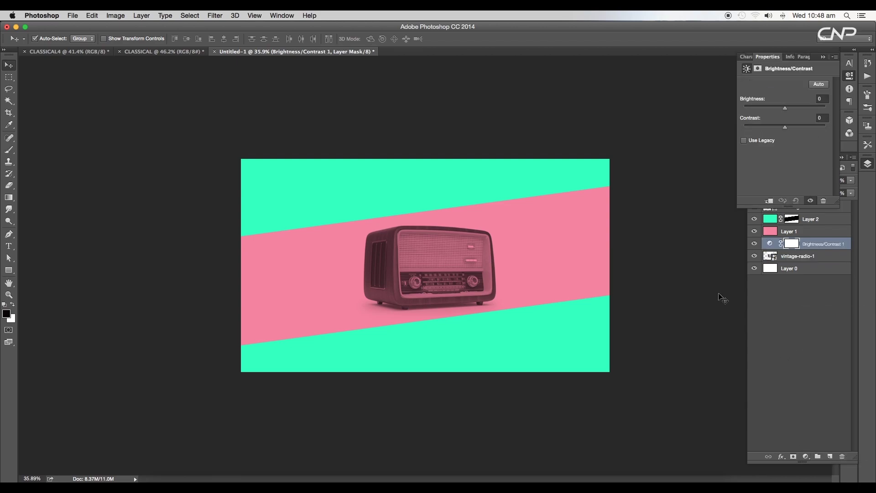
left_click(767, 139)
left_click_drag(787, 127, 793, 128)
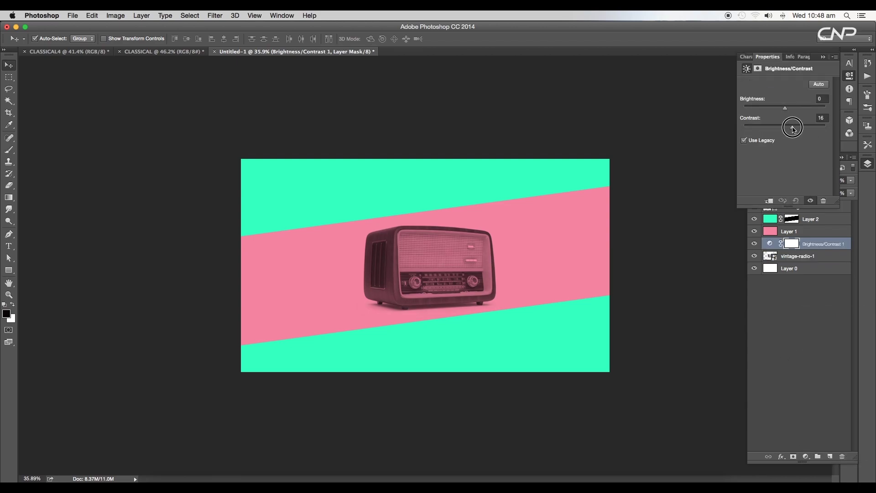
left_click_drag(794, 130, 788, 112)
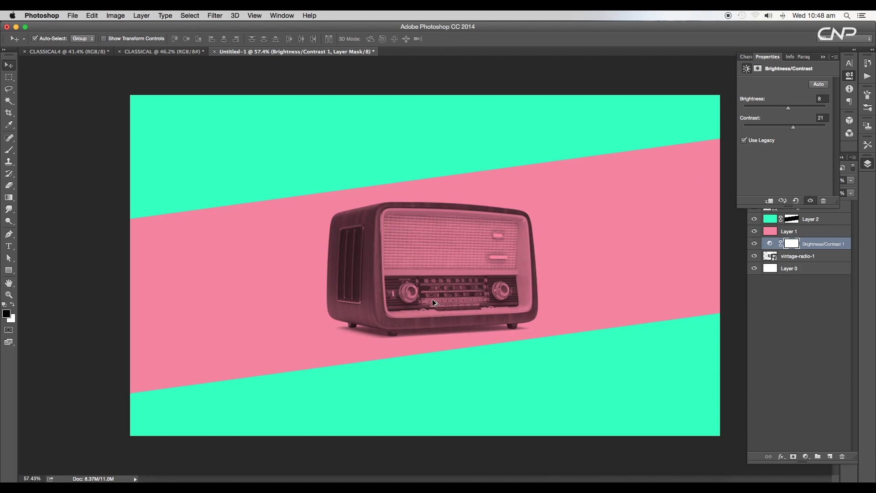
scroll(464, 268, "down", 5)
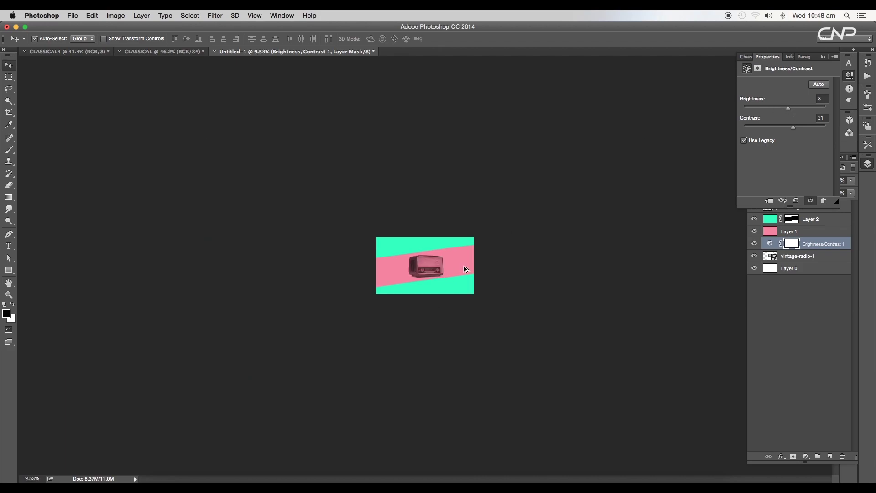
scroll(463, 268, "up", 5)
scroll(464, 268, "up", 3)
scroll(464, 269, "down", 4)
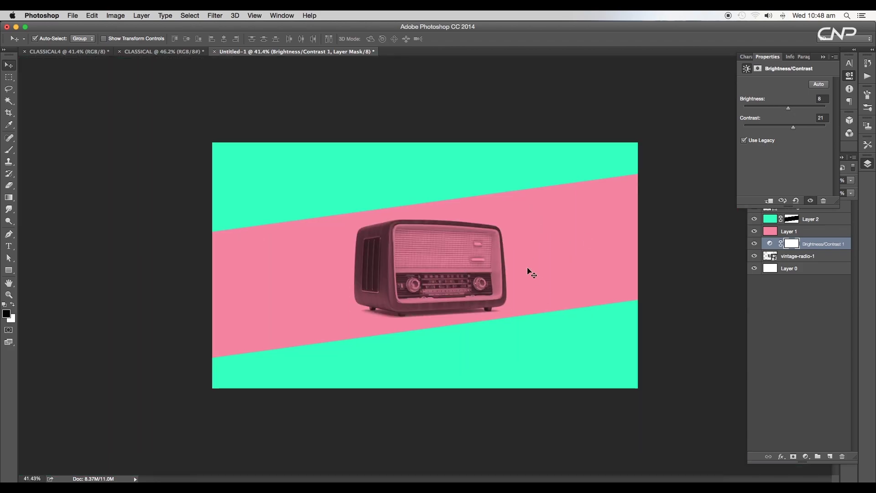
left_click(824, 57)
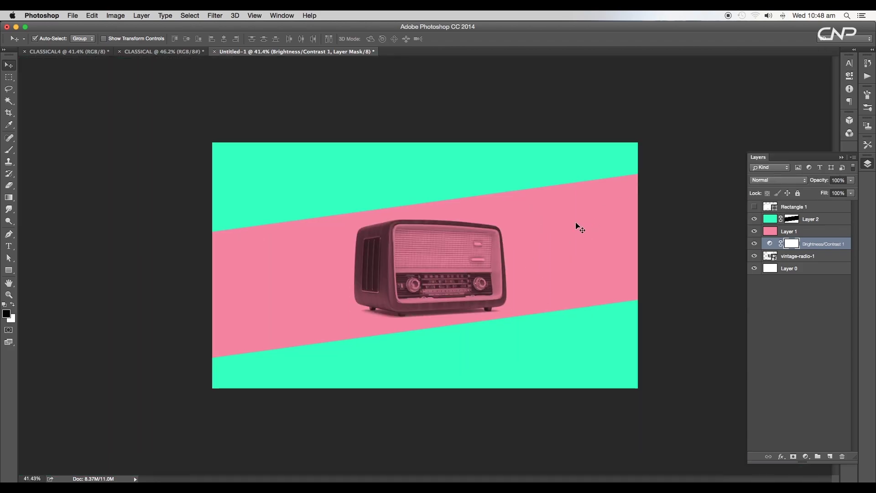
Start a Pen tool path at the upper-right corner of the radio's speaker grille
scroll(495, 243, "up", 3)
scroll(498, 246, "down", 2)
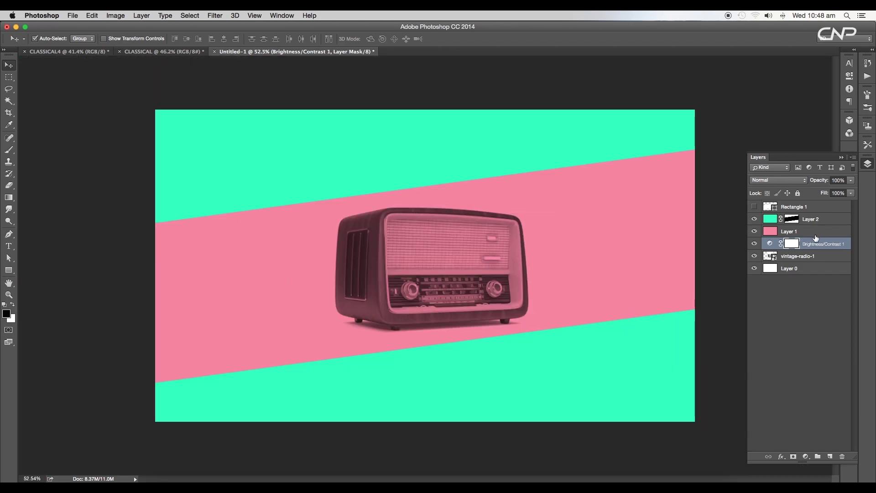
scroll(550, 368, "up", 2)
key("p")
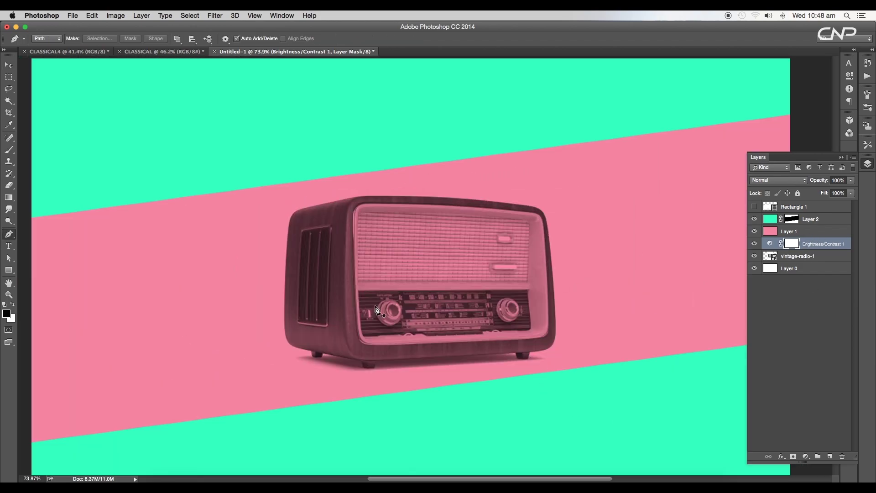
scroll(465, 223, "up", 4)
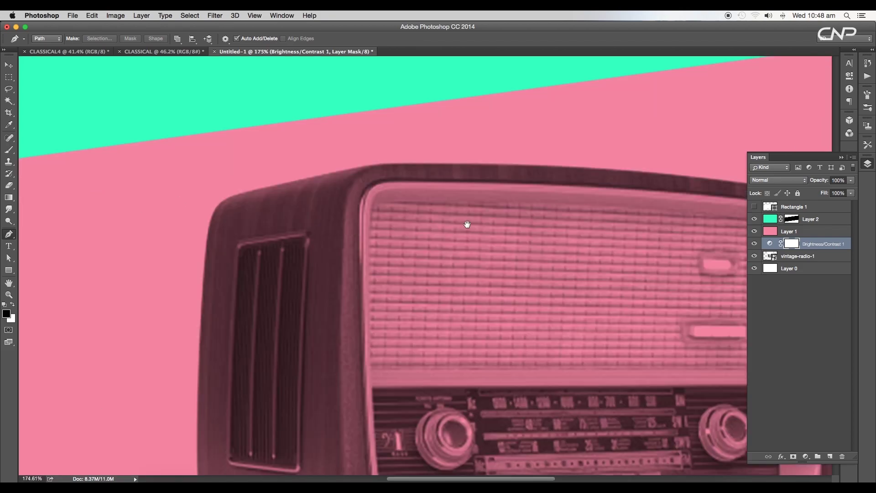
scroll(322, 225, "right", 1)
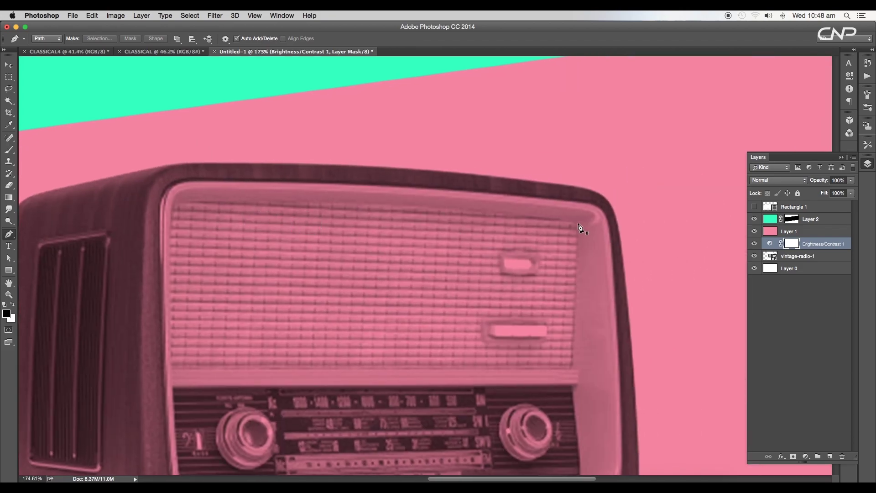
left_click(577, 227)
scroll(593, 227, "down", 3)
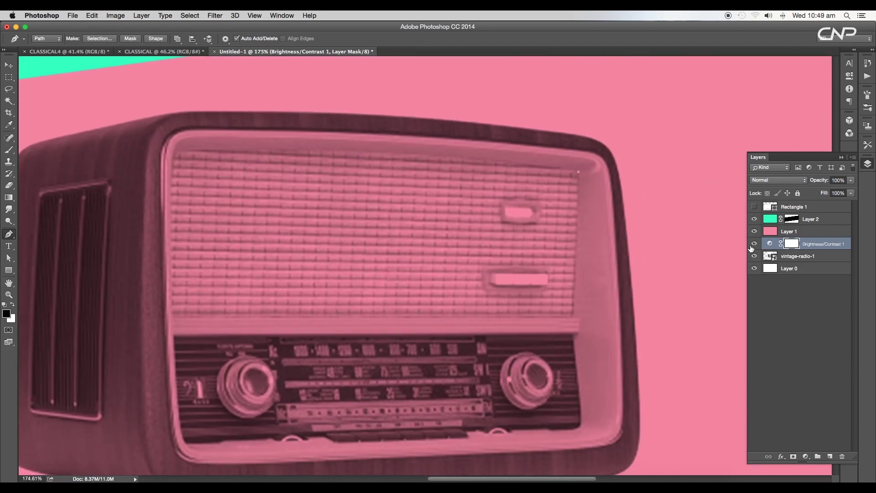
Hide the Brightness/Contrast 1 adjustment, Layer 1 and Layer 2 so only the grayscale radio shows for tracing
left_click(755, 244)
left_click(755, 232)
left_click(754, 220)
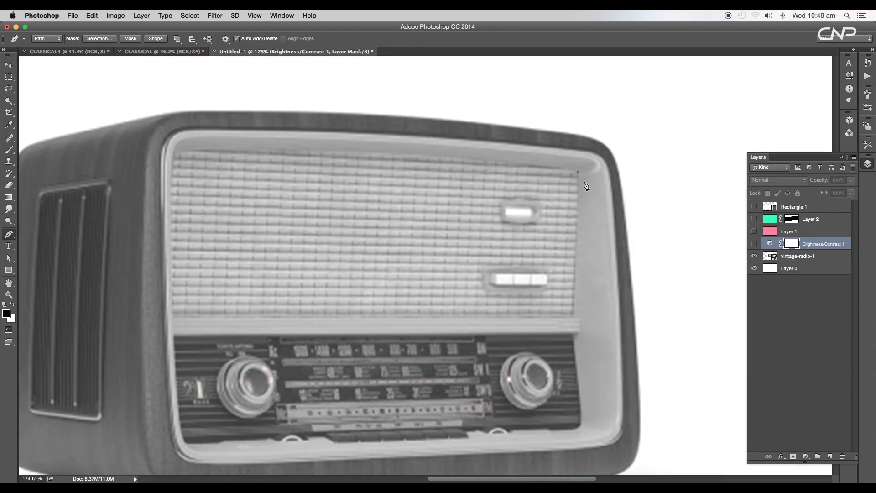
Complete the Pen path around the speaker grille and dial panel and convert it to a selection with 0-pixel feather
left_click(578, 229)
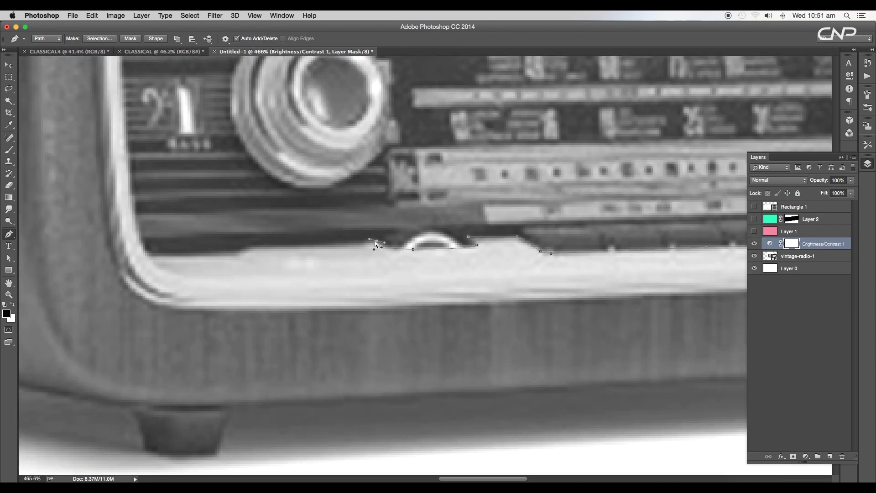
scroll(284, 251, "left", 3)
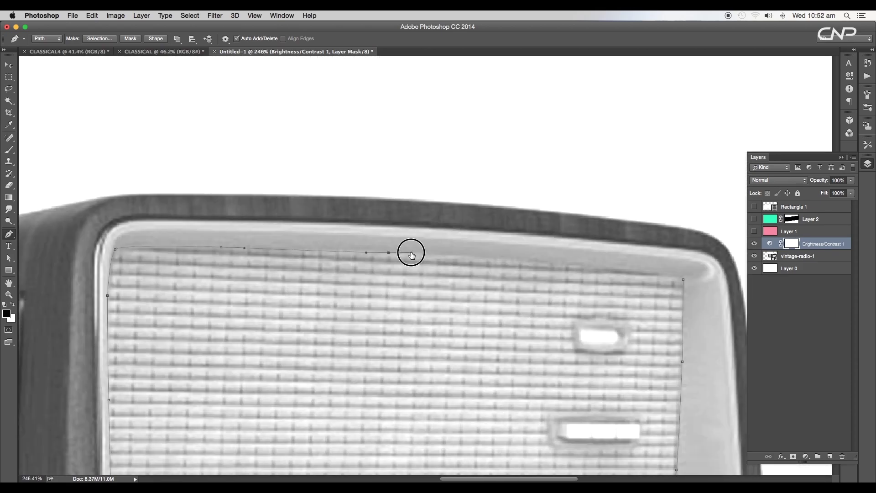
left_click(581, 267)
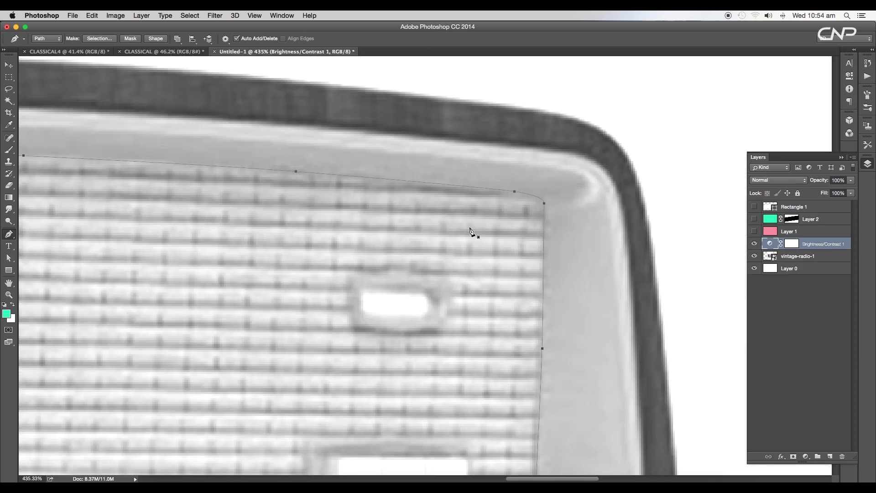
right_click(471, 230)
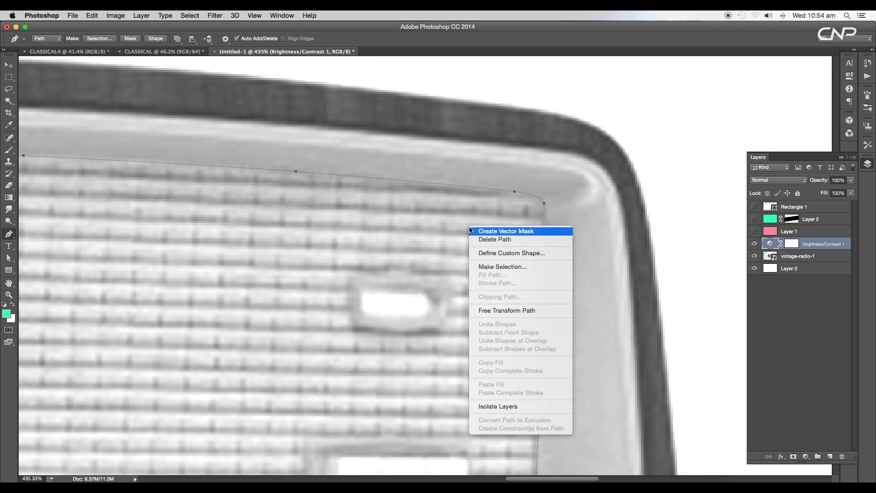
left_click(507, 267)
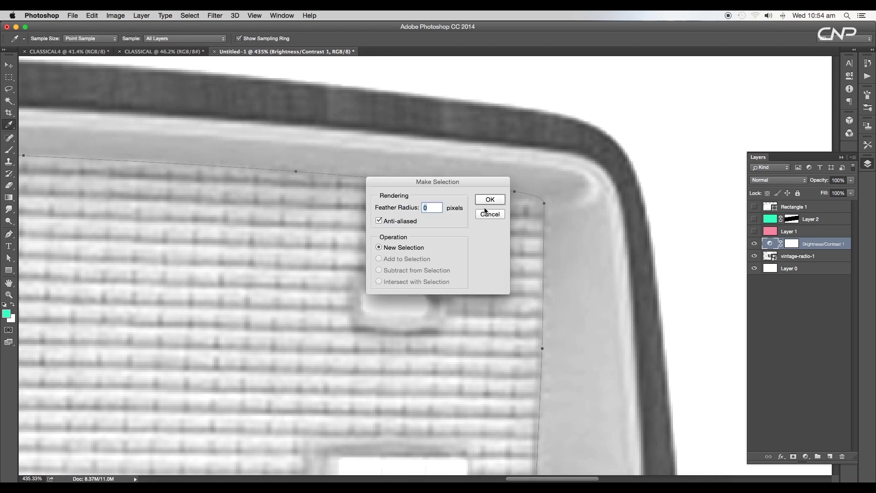
left_click(490, 200)
scroll(552, 244, "down", 5)
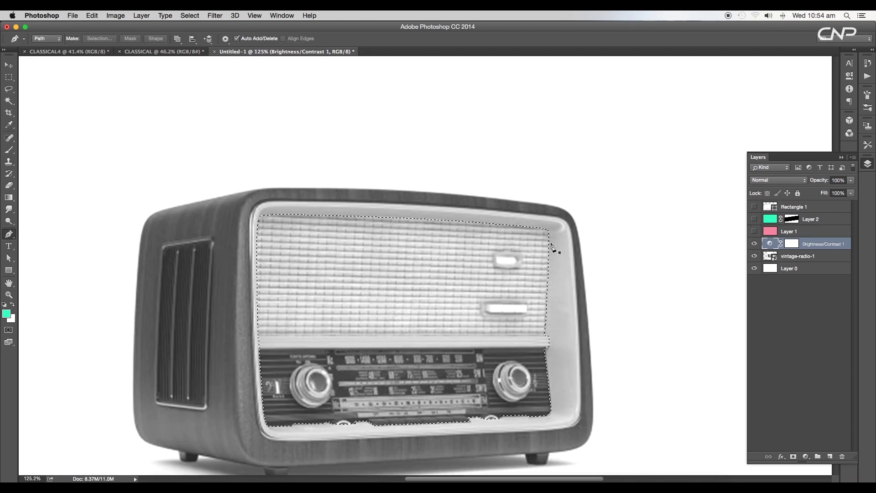
Fill the grille and dial selection with mint green on a new layer, hide that layer and deselect
left_click(830, 457)
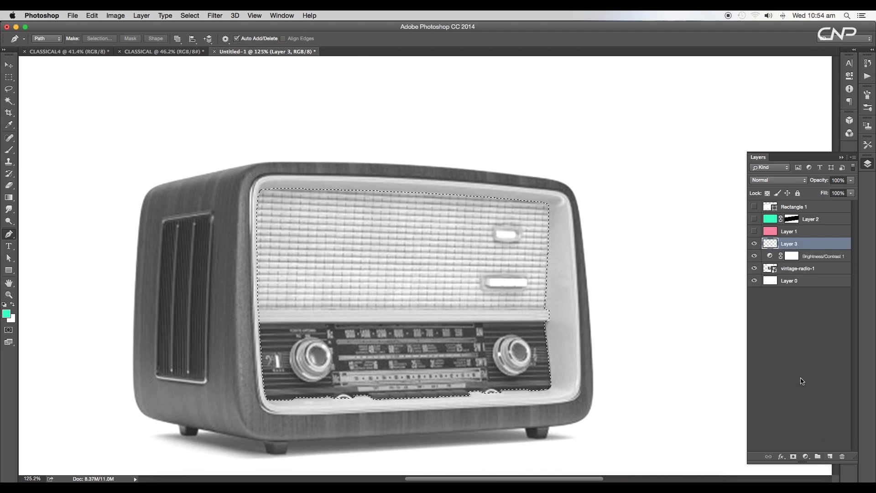
key("alt+BackSpace")
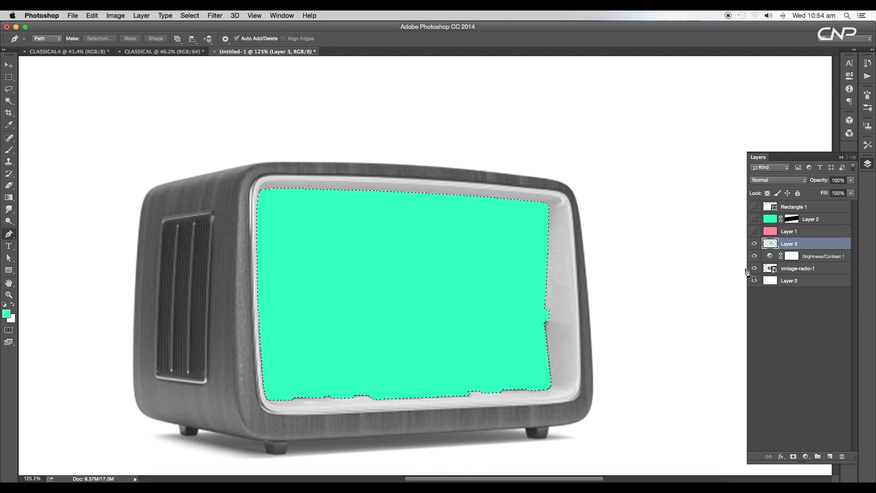
left_click(754, 244)
key("super+d")
Trace a Pen path along the outer edge of the radio's light bezel, from the upper-left corner across the top and down the right side
scroll(466, 224, "up", 5)
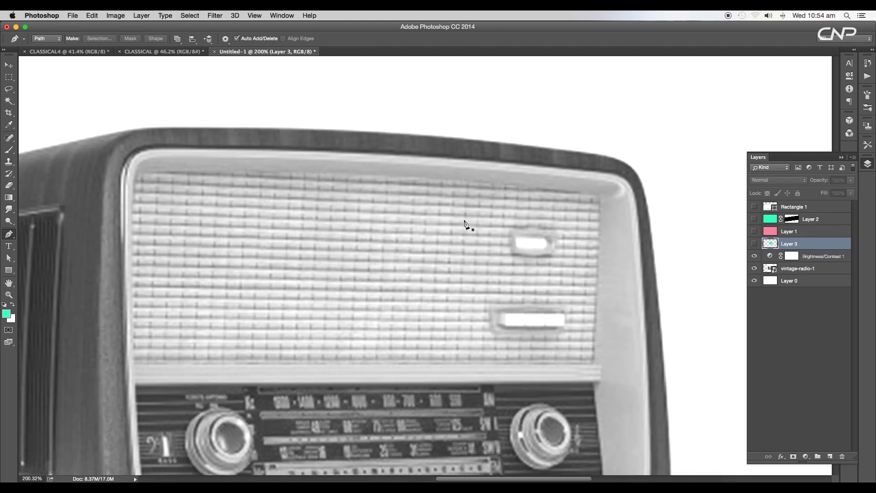
scroll(156, 160, "up", 8)
left_click_drag(154, 157, 248, 156)
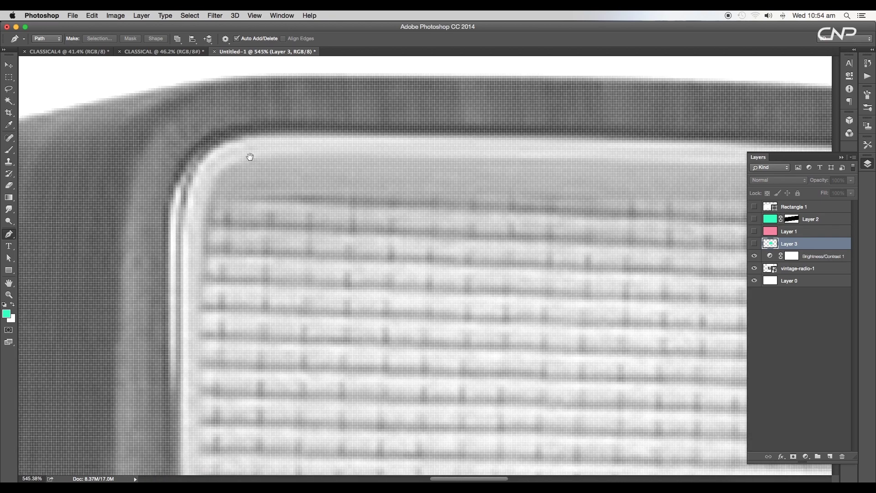
scroll(250, 158, "down", 7)
left_click(249, 146)
scroll(252, 151, "right", 1)
mouse_move(337, 153)
left_mouse_down()
mouse_move(441, 163)
mouse_move(463, 193)
left_mouse_up()
scroll(357, 156, "right", 4)
scroll(413, 162, "right", 2)
scroll(441, 314, "down", 4)
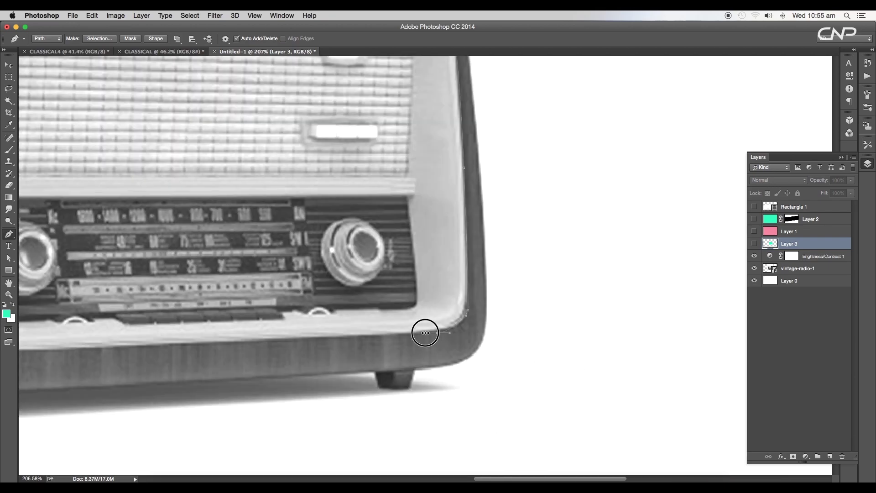
Continue the bezel path along the bottom edge and up the left side, closing it at its starting point
scroll(429, 332, "up", 4)
left_click_drag(440, 332, 455, 307)
left_click_drag(310, 332, 290, 333)
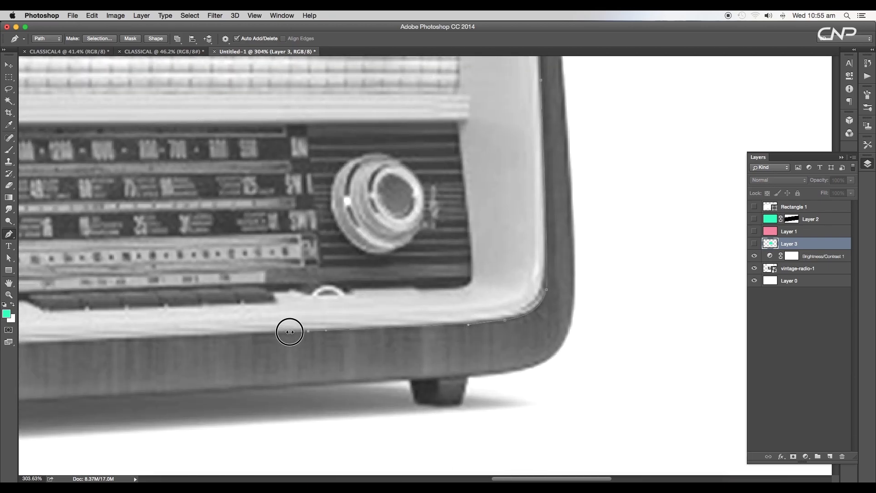
left_click_drag(196, 337, 464, 316)
left_click_drag(323, 333, 471, 314)
left_click_drag(323, 330, 295, 330)
left_click_drag(250, 313, 237, 297)
left_click_drag(259, 238, 259, 329)
left_click_drag(230, 222, 221, 355)
left_click_drag(217, 202, 212, 342)
left_click_drag(208, 232, 209, 220)
left_click_drag(254, 187, 291, 186)
Convert the bezel path to a selection with 0-pixel feather and fill it with mint green on a new layer
key("super+0")
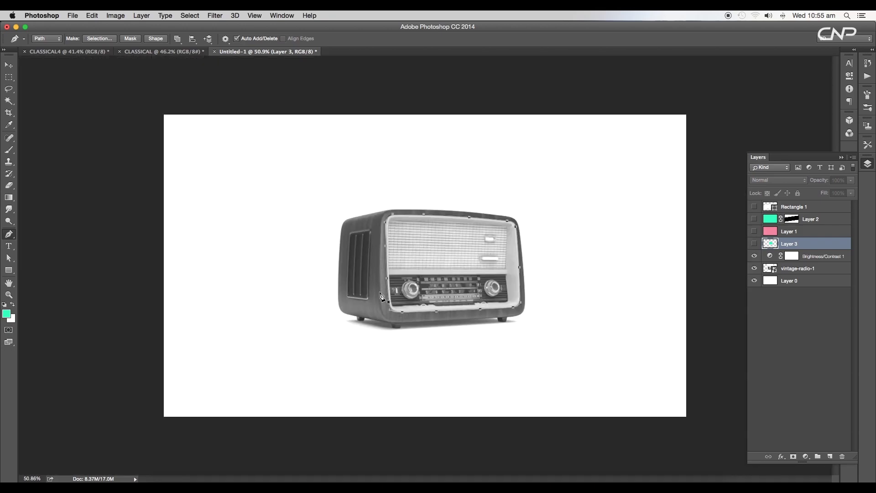
right_click(414, 299)
left_click(439, 338)
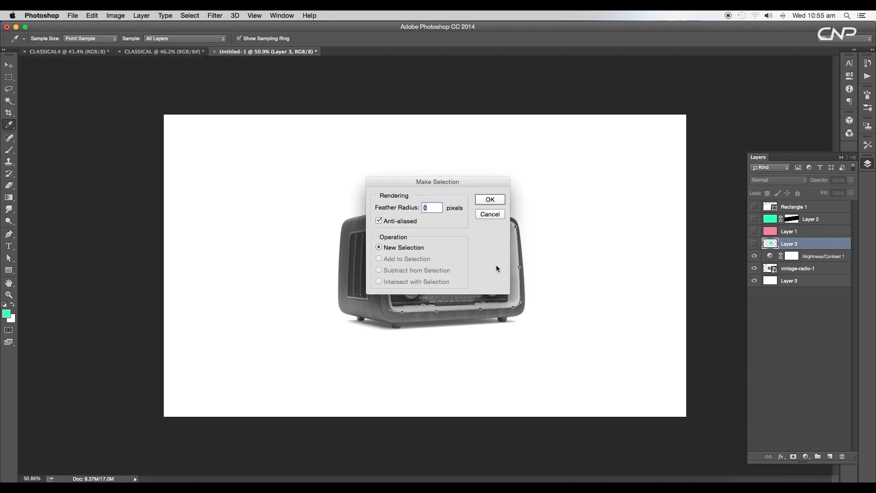
left_click(490, 200)
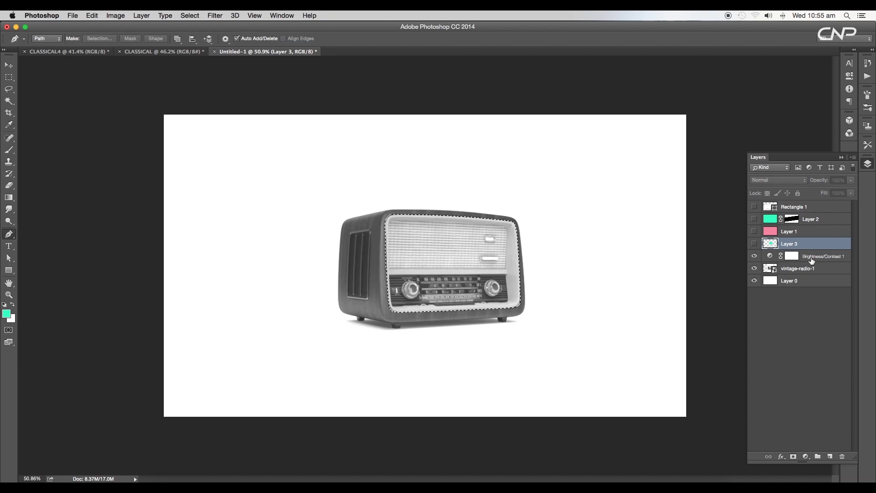
left_click(830, 457)
key("alt+BackSpace")
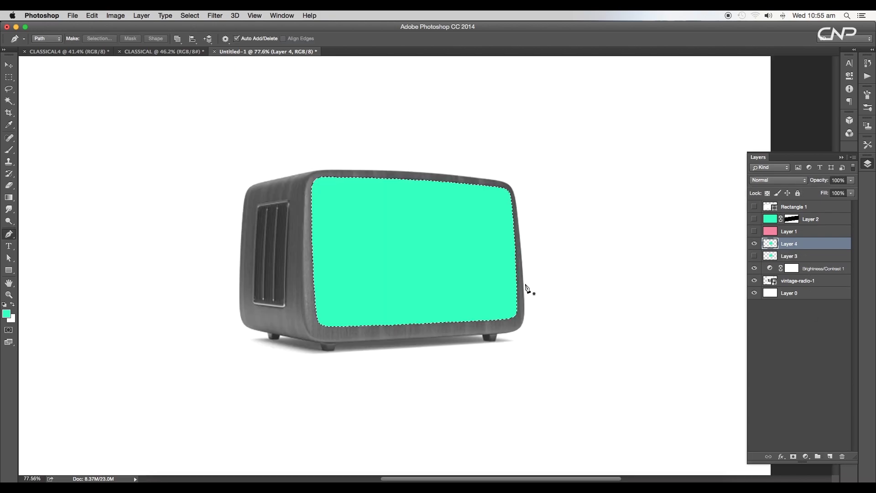
Cut the Layer 3 shape out of Layer 4 so only the mint bezel frame remains, hiding Layer 3 and deselecting
left_click(754, 244)
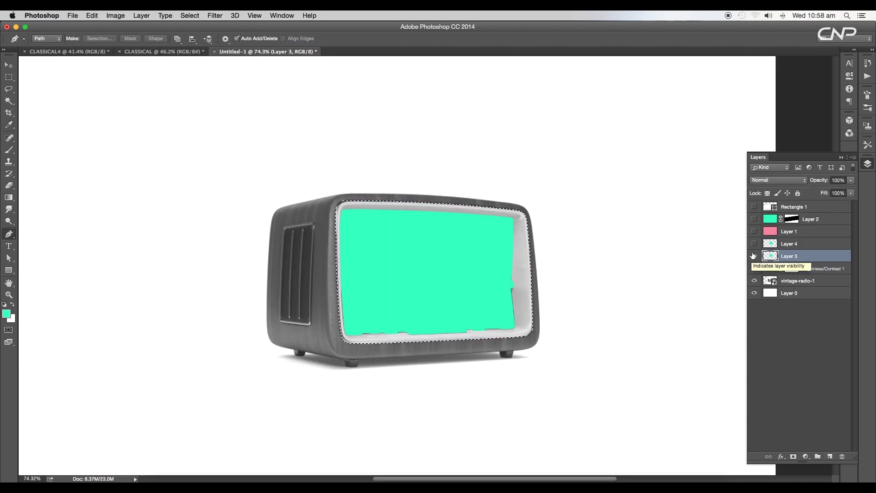
left_click(754, 243)
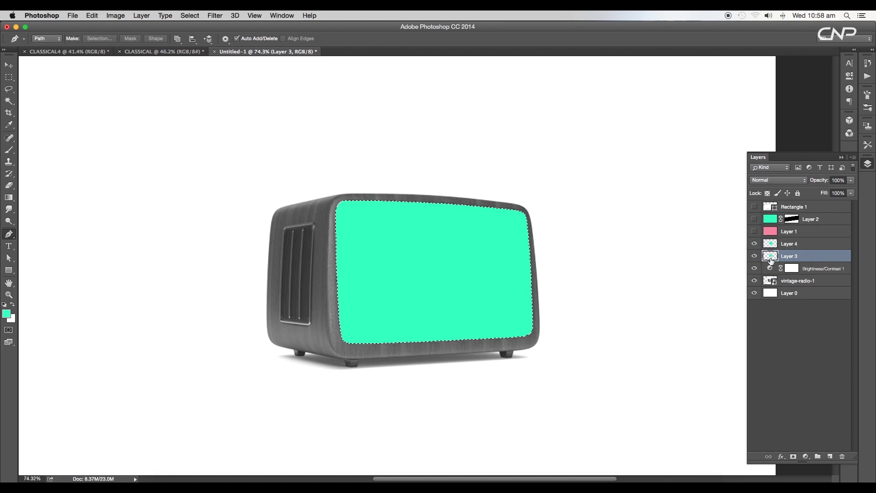
left_click(771, 259, "super")
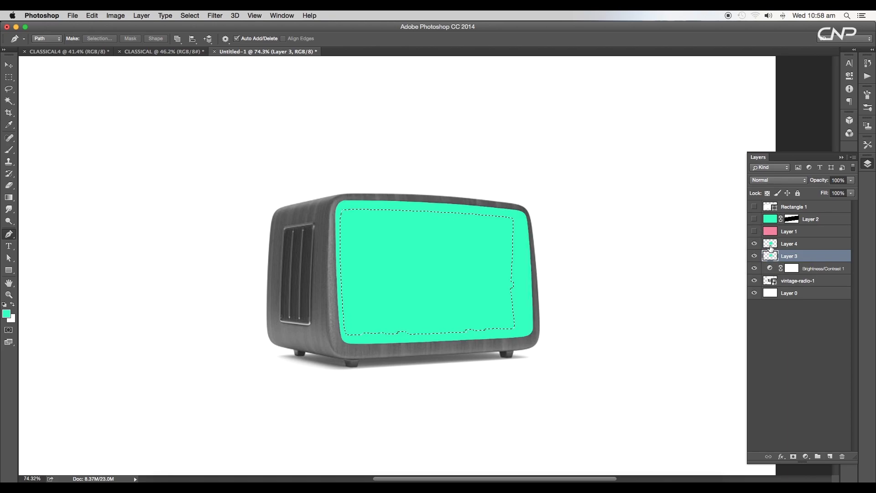
left_click(771, 248)
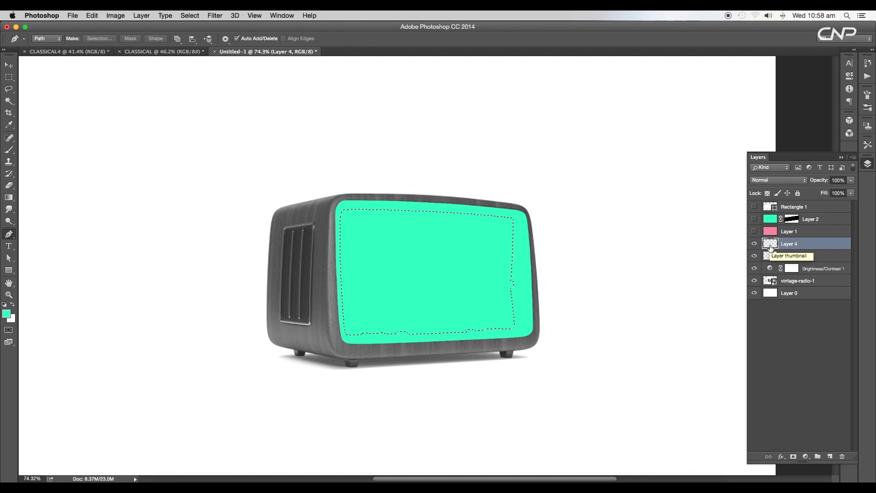
left_click(755, 245)
left_click(754, 245)
left_click(754, 258)
scroll(549, 260, "down", 5)
scroll(521, 265, "up", 6)
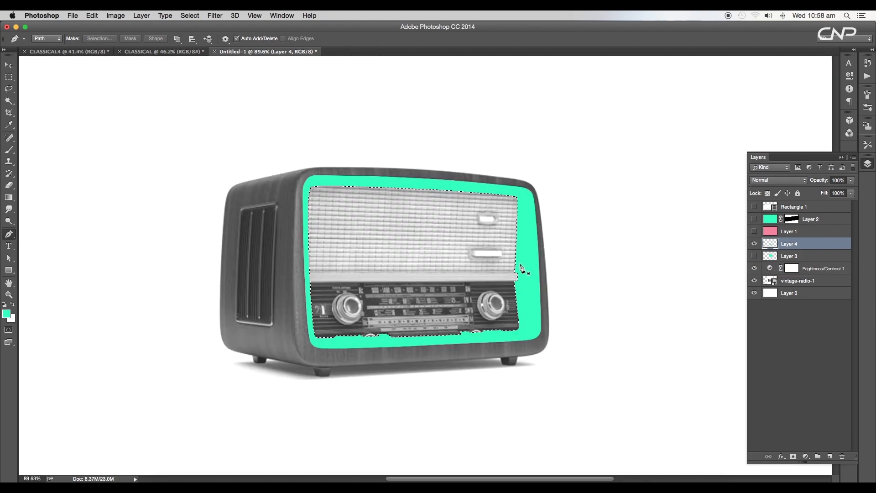
scroll(474, 252, "up", 2)
scroll(401, 211, "down", 3)
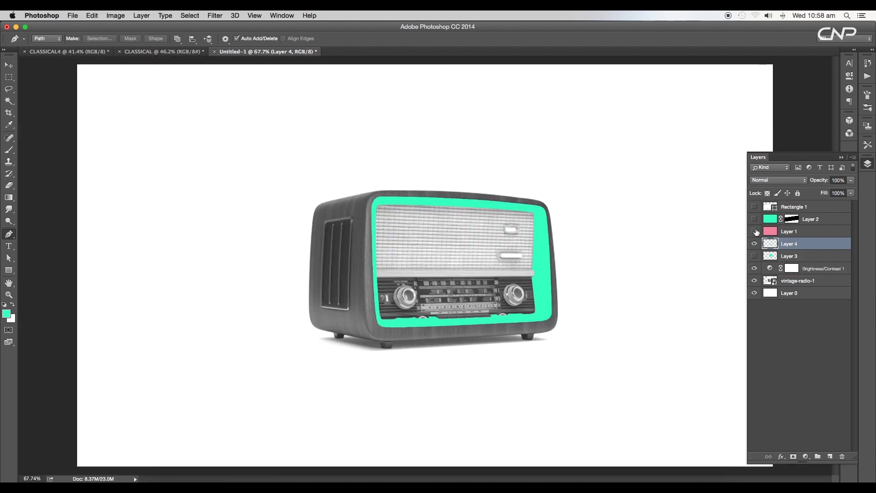
Compare the radio with and without the mint frame, and delete the hidden Layer 3
left_click(753, 245)
left_click(754, 245)
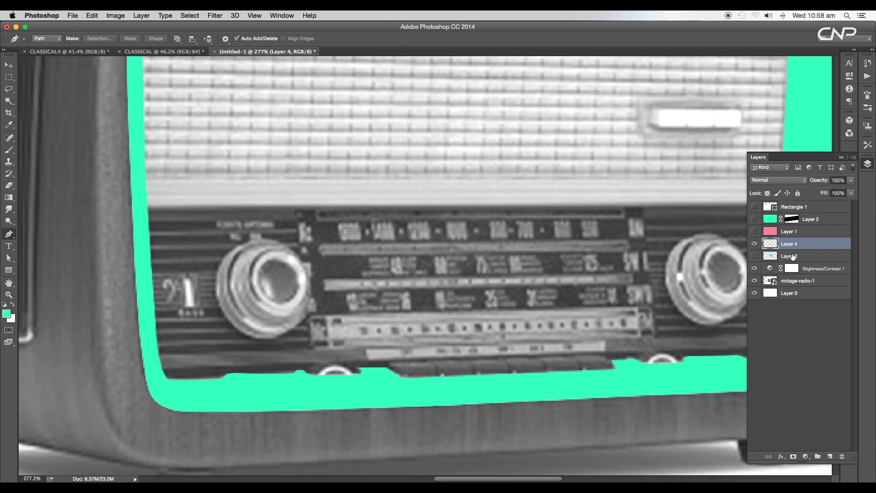
left_click(794, 256)
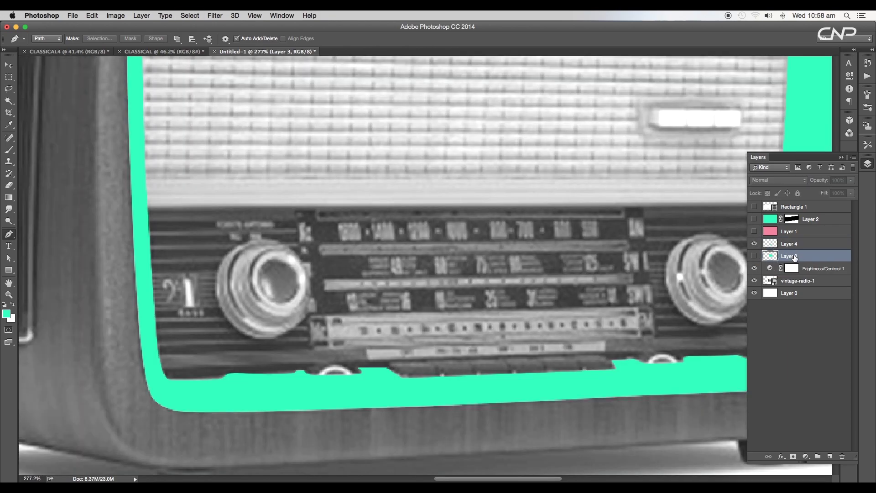
key("BackSpace")
Trace the left tuning knob with the Pen tool, make it a selection and fill it with mint green on Layer 4
left_click(775, 243)
scroll(376, 323, "up", 1)
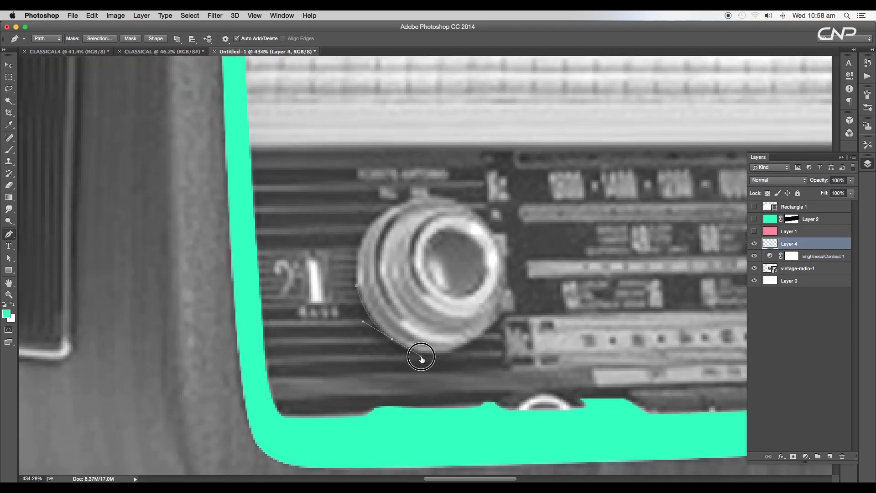
scroll(454, 270, "up", 2)
left_click_drag(422, 245, 345, 267)
scroll(339, 268, "down", 1)
left_click_drag(342, 304, 347, 325)
left_click(347, 325)
right_click(393, 299)
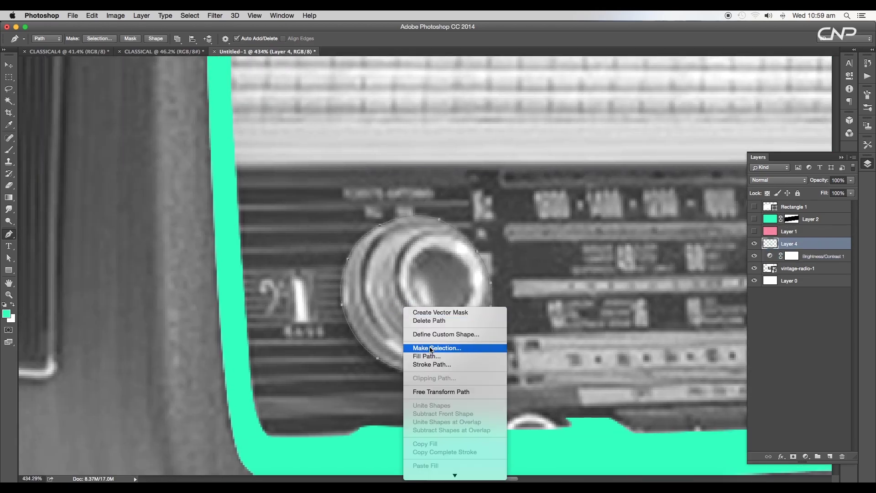
left_click(438, 347)
left_click(486, 201)
key("alt+BackSpace")
Trace the right tuning knob with the Pen tool, fill its selection with mint green on Layer 4, and deselect
left_click(476, 297)
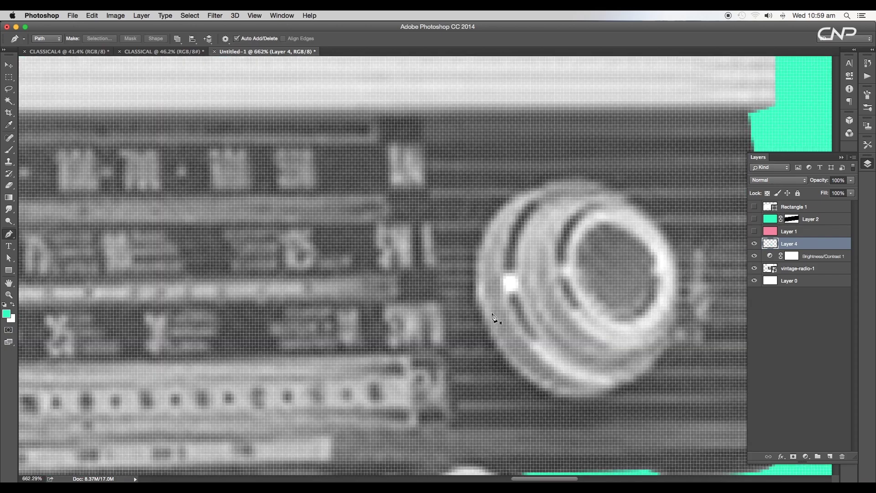
left_click_drag(515, 373, 544, 396)
left_click_drag(613, 391, 622, 389)
scroll(622, 389, "right", 2)
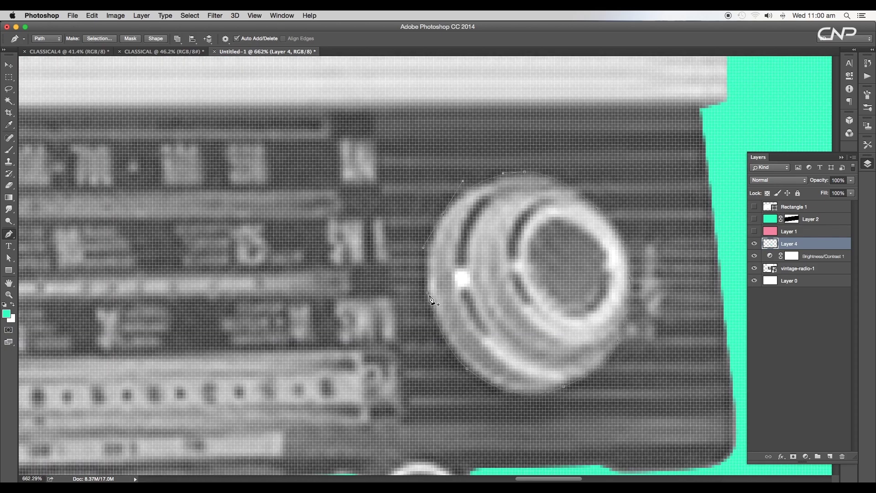
right_click(496, 291)
left_click(507, 336)
left_click(489, 199)
key("alt+BackSpace")
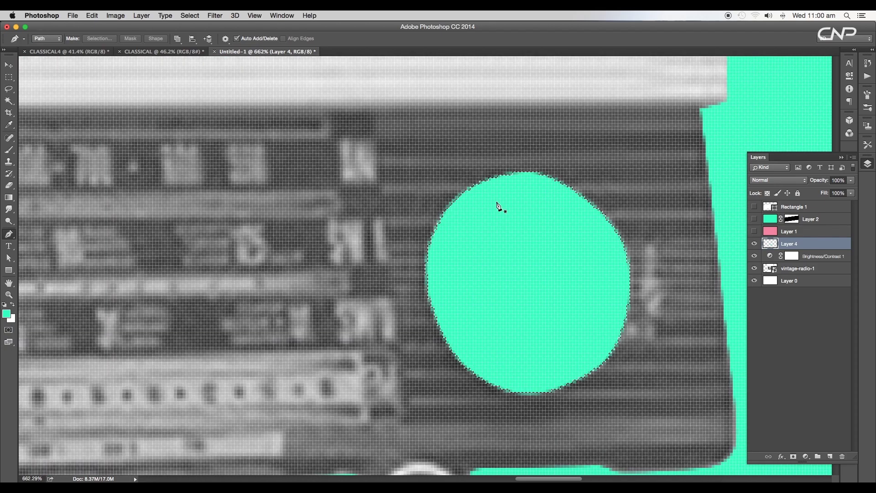
key("ctrl+0")
key("ctrl+d")
key("p")
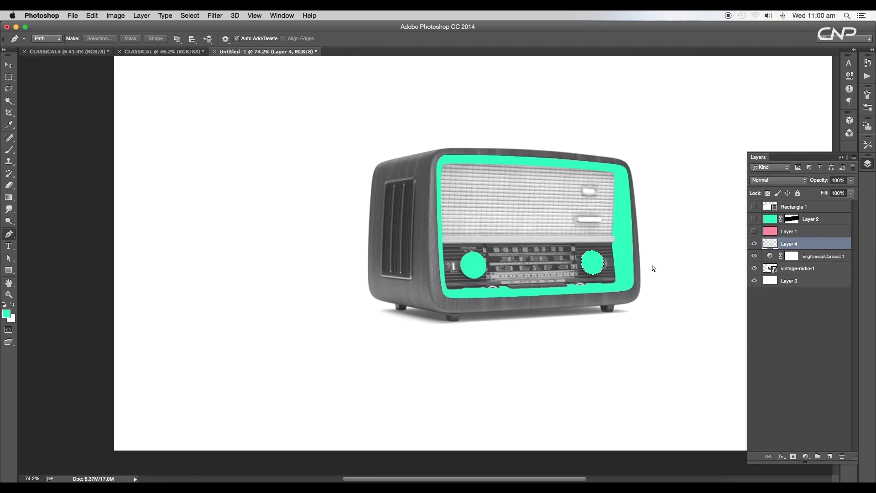
Set Layer 4's blend mode to Multiply so the bezel and knob details show through the mint green
left_click(755, 244)
left_click(754, 243)
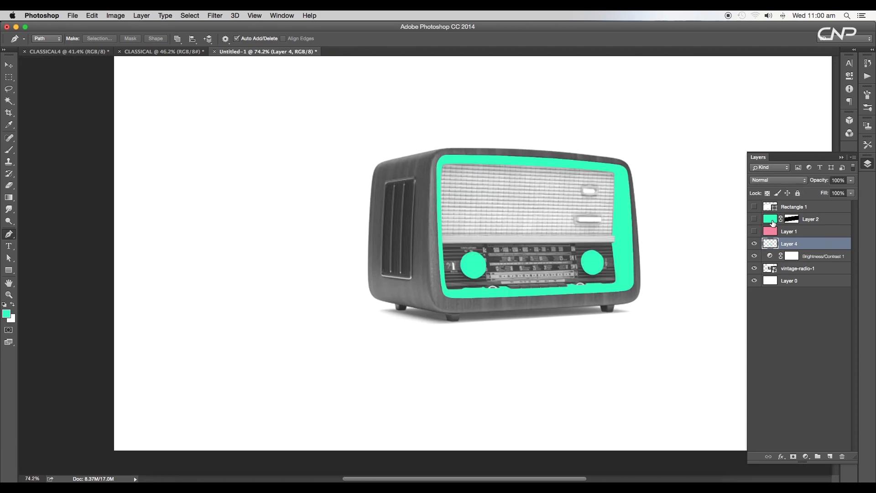
left_click(790, 181)
left_click(783, 208)
scroll(646, 244, "up", 5)
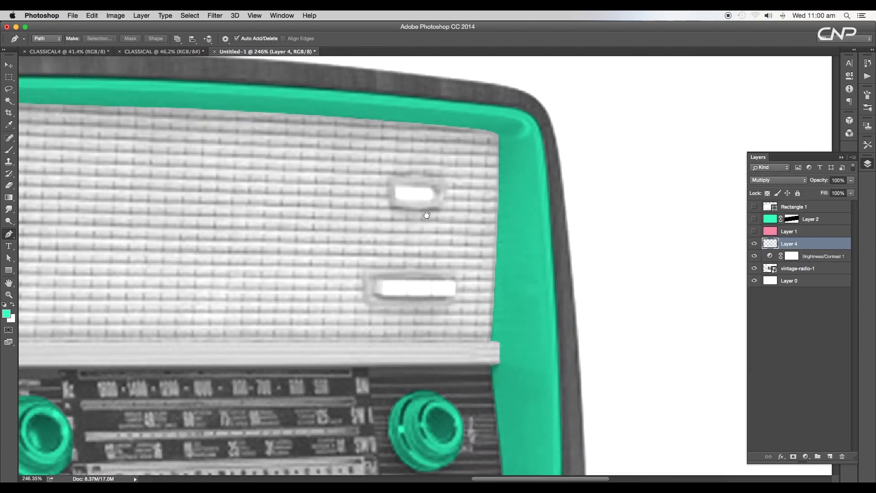
scroll(402, 221, "down", 5)
Show Layer 2 with the mint green diagonal areas again and inspect the vent on the radio's side
left_click(754, 220)
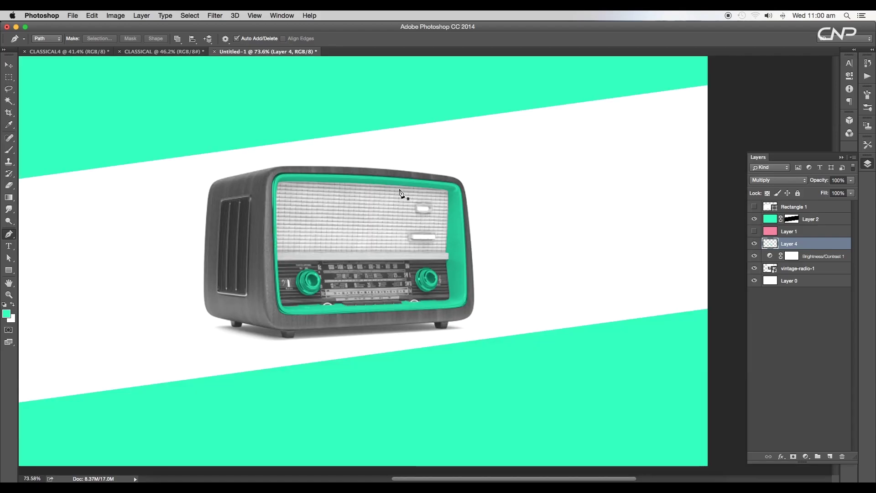
scroll(338, 205, "down", 4)
scroll(480, 289, "up", 10)
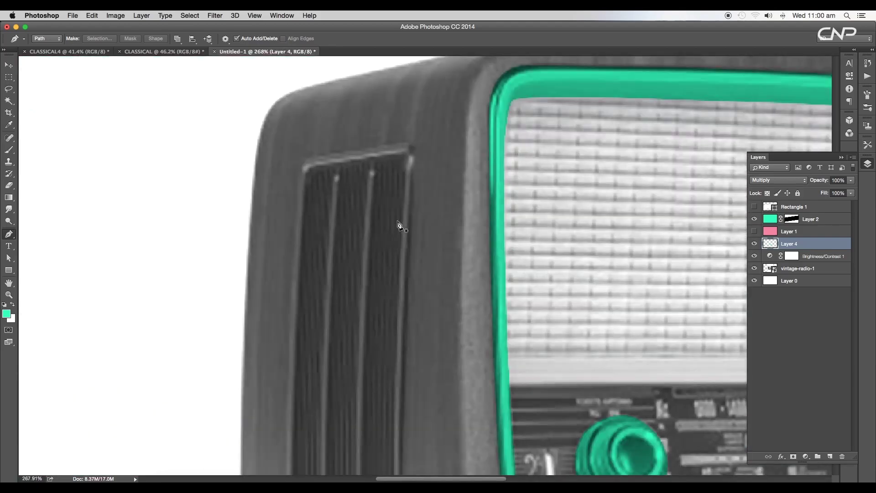
scroll(415, 239, "down", 3)
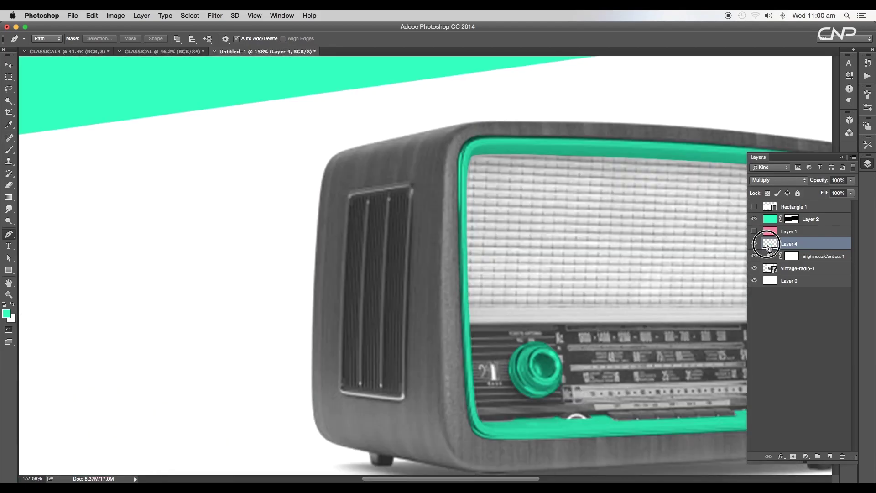
Paint the outer frame of the radio's side vent mint green on Layer 4 with the Brush tool
scroll(385, 233, "up", 3)
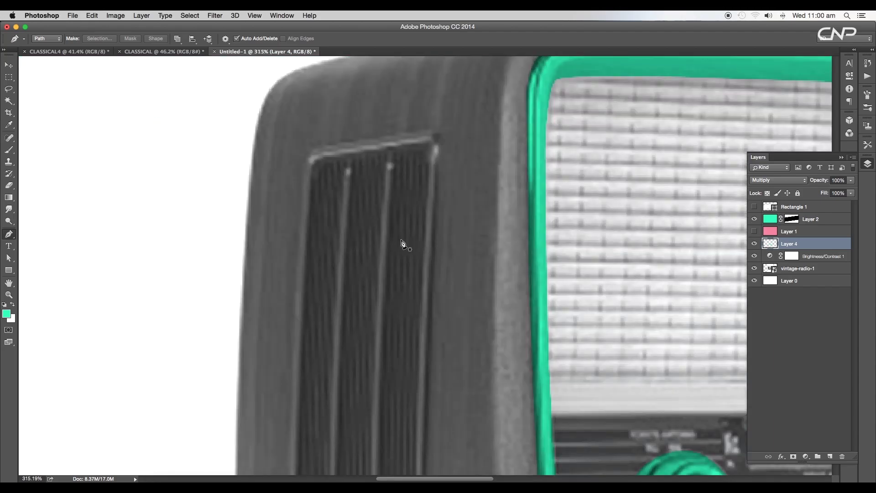
key("b")
left_click_drag(432, 135, 318, 155)
left_click_drag(342, 246, 346, 335)
Paint the two inner bars of the side vent mint green on Layer 4 with straight brush strokes
left_click(444, 301, "shift")
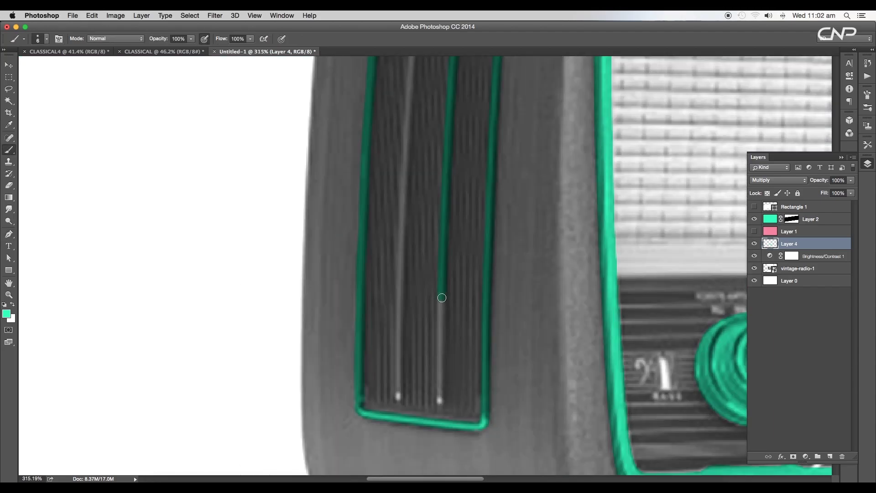
left_click(442, 343, "shift")
left_click(440, 400, "shift")
left_click(398, 397)
left_click(399, 347, "shift")
left_click(401, 307, "shift")
scroll(402, 251, "up", 4)
left_click(412, 251, "shift")
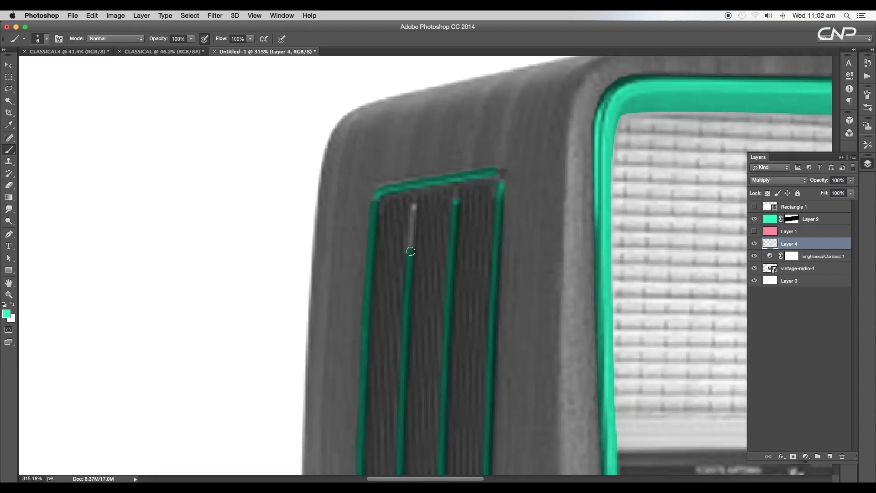
left_click(414, 208, "shift")
Show the pink Layer 1 again with the whole poster in view
scroll(536, 316, "down", 5)
scroll(502, 294, "down", 3)
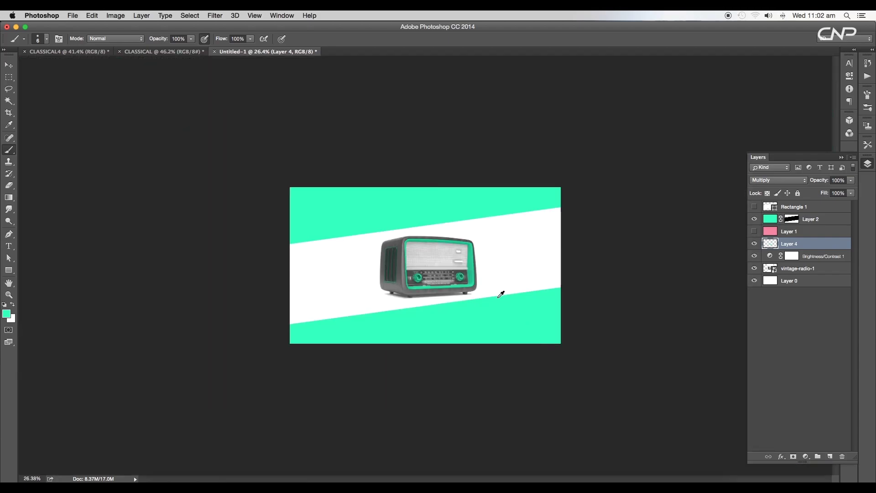
key("super+0")
left_click(755, 231)
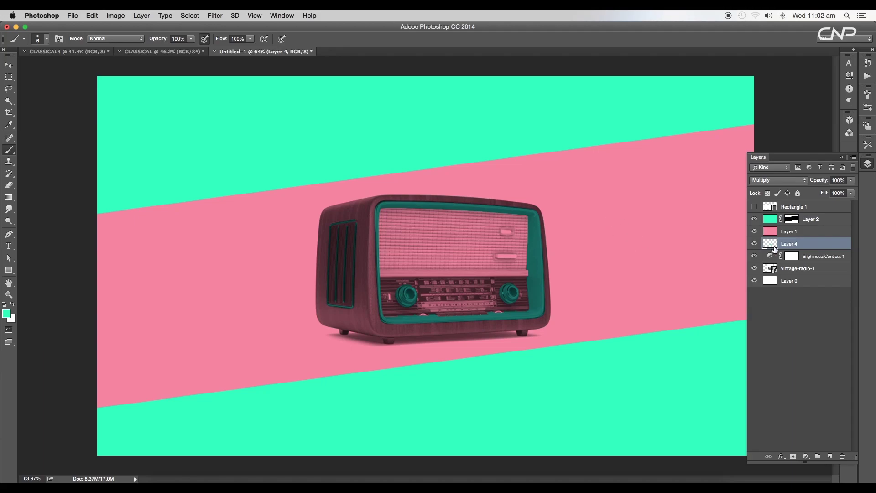
Load Layer 4's outline as a selection, add it as a mask on Layer 1 and invert the mask
left_click(774, 246, "super")
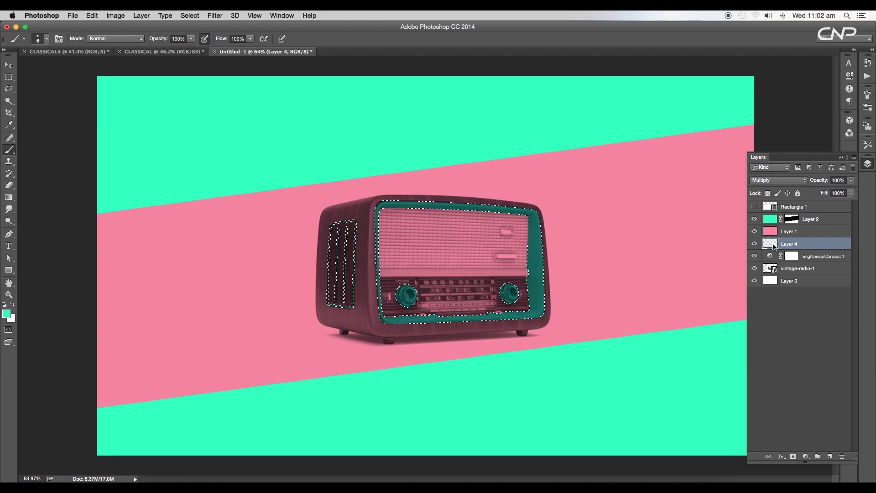
left_click(776, 231)
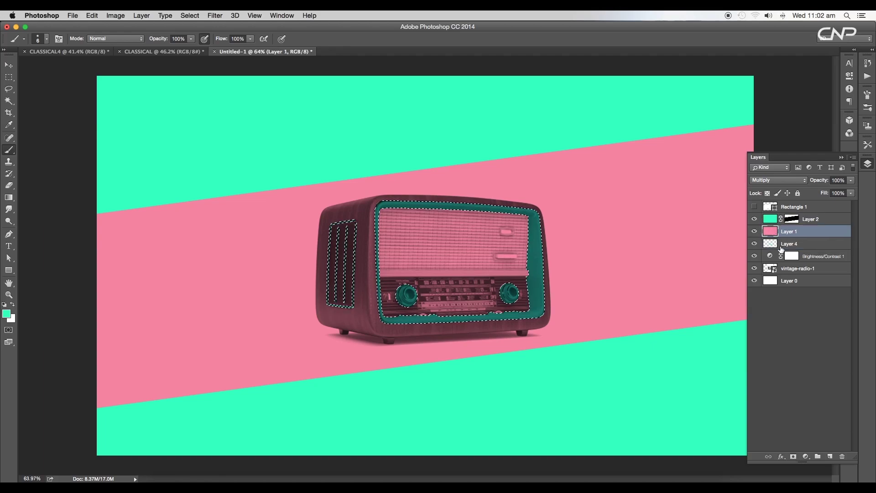
left_click(793, 457)
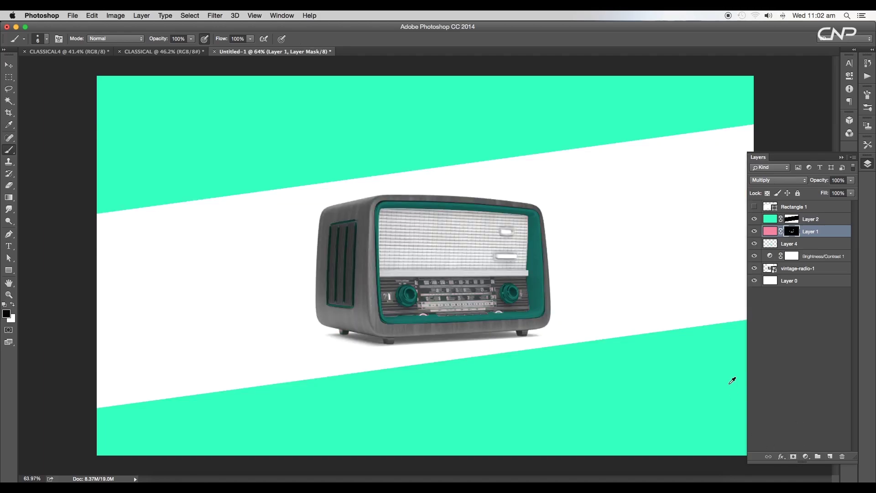
key("super+i")
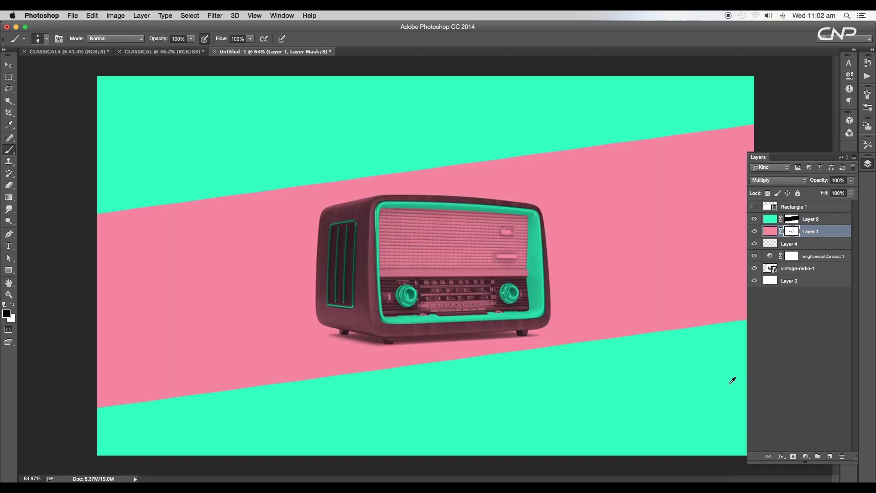
scroll(495, 282, "down", 3)
scroll(493, 279, "up", 5)
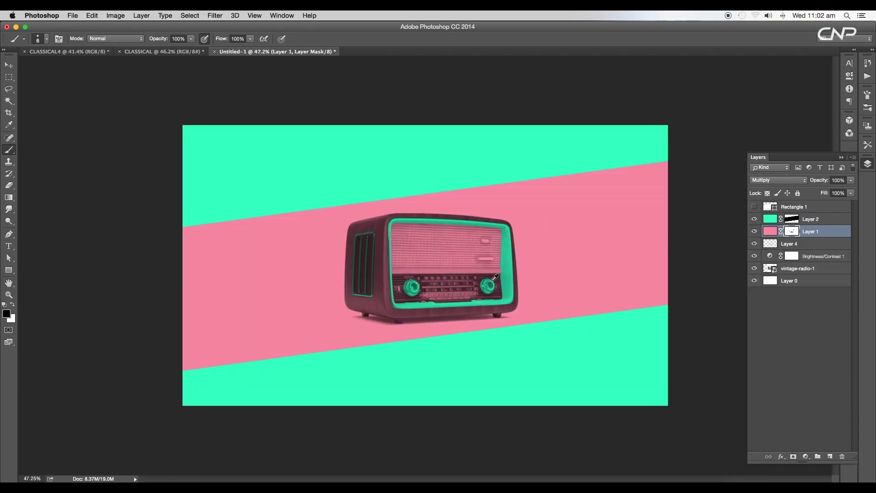
left_click(5, 66)
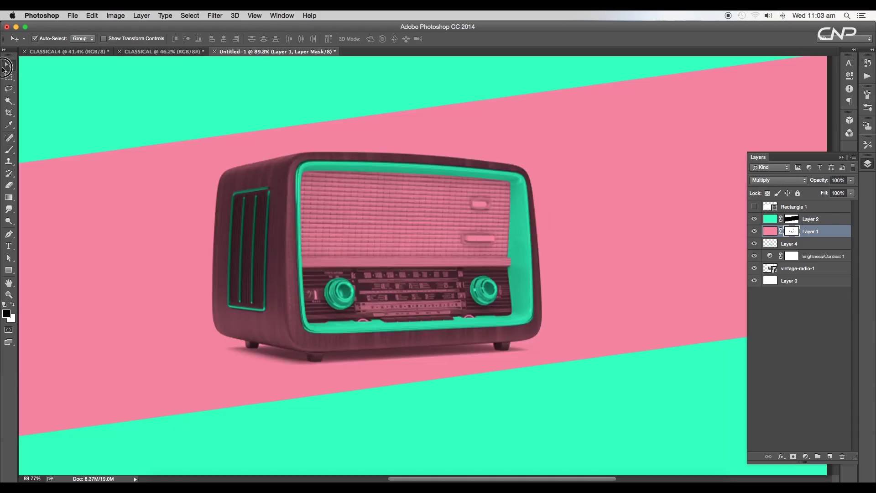
scroll(491, 226, "up", 5)
scroll(478, 246, "down", 5)
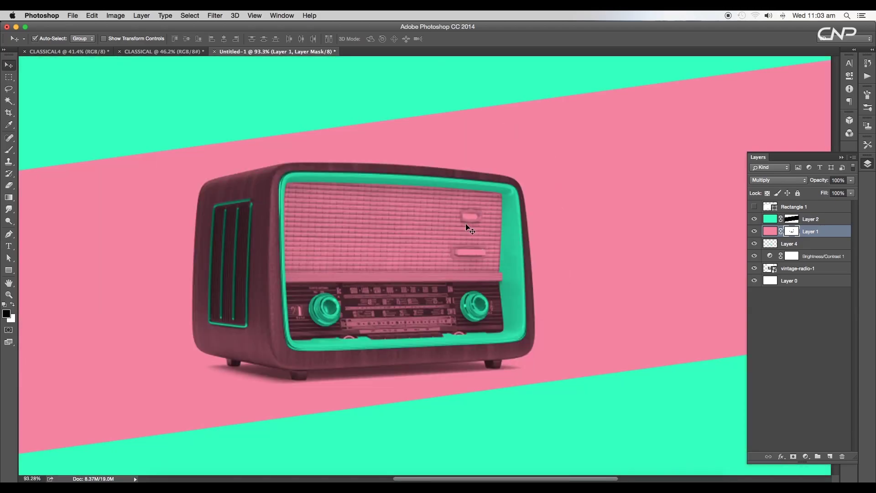
scroll(473, 248, "down", 3)
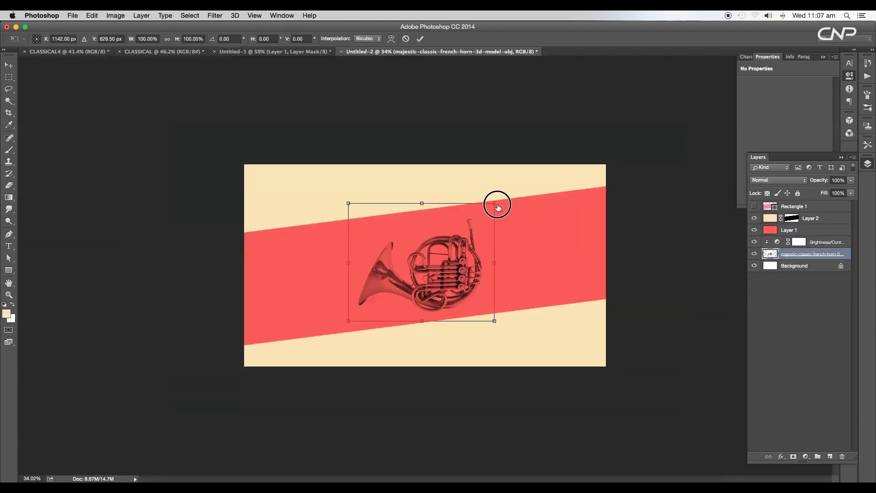
Scale up the French horn image in the red and cream poster and apply the transform
left_click_drag(498, 208, 503, 194)
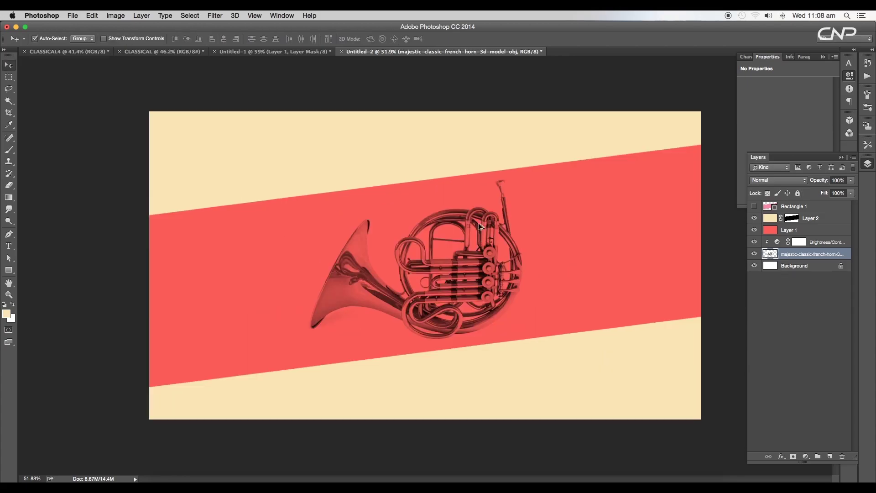
scroll(487, 263, "up", 3)
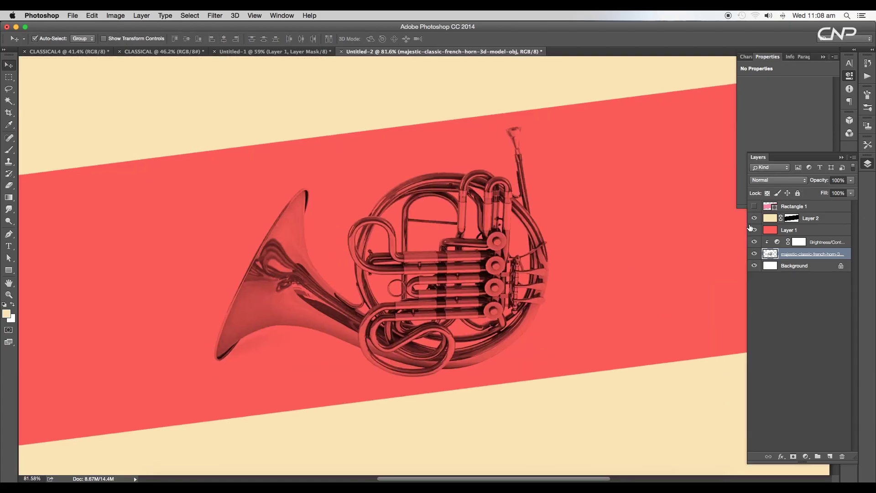
Hide the red Layer 1 and cream Layer 2, and delete the Rectangle 1 layer
left_click_drag(754, 229, 754, 218)
left_click(772, 206)
key("BackSpace")
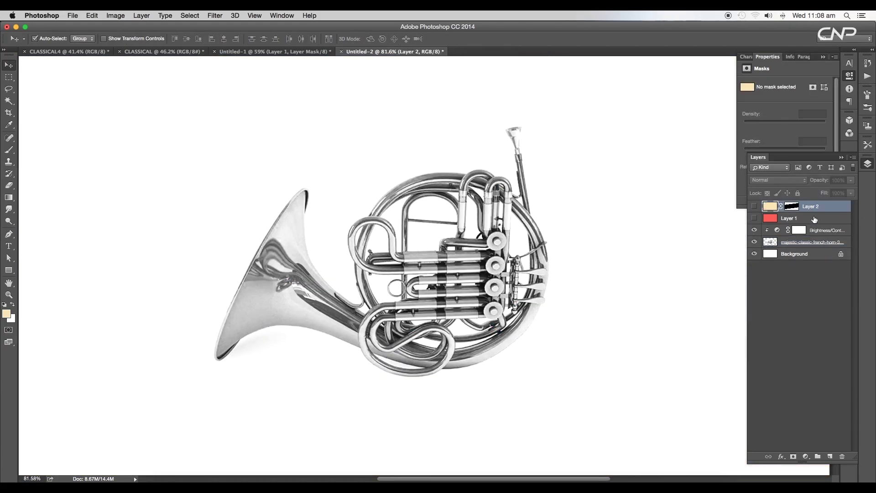
Create Layer 3 above Layer 2 and trace the horn's straight slide tubes with the Pen tool
left_click(830, 458)
key("p")
scroll(515, 121, "up", 5)
left_click_drag(548, 166, 544, 215)
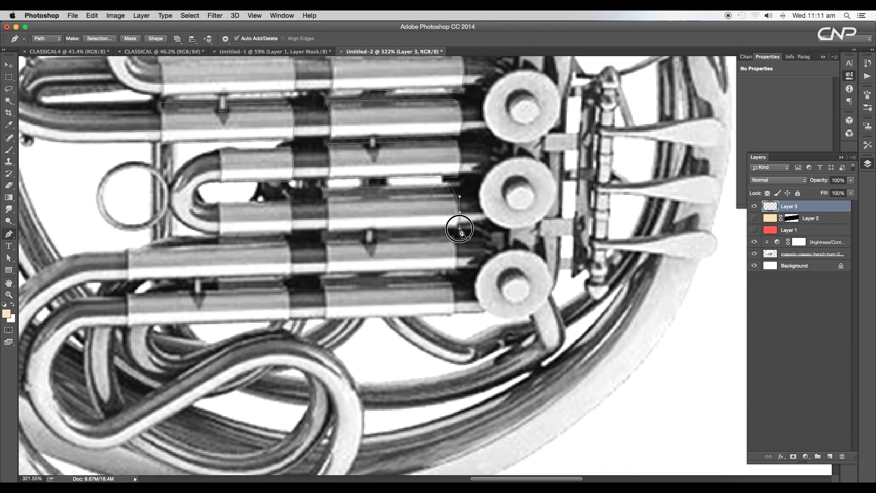
key("super+z")
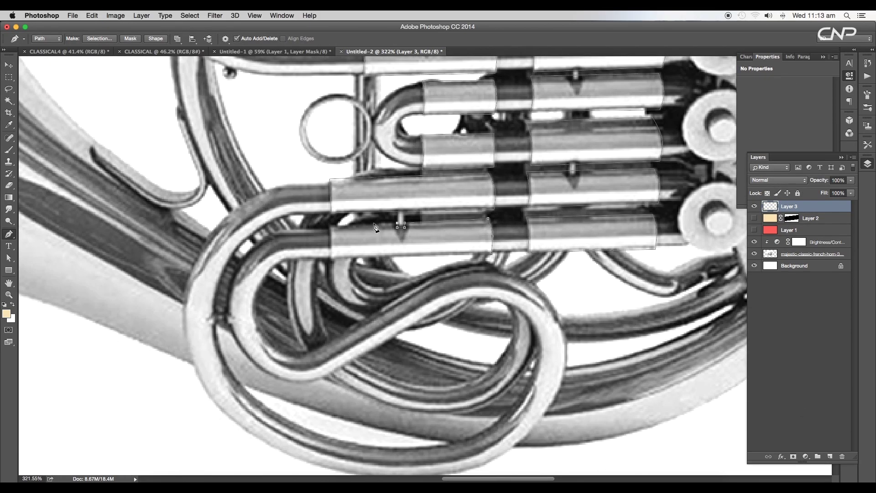
scroll(540, 236, "down", 3)
left_click_drag(540, 237, 444, 335)
Make a selection from the traced slide-tube paths
left_click(8, 258)
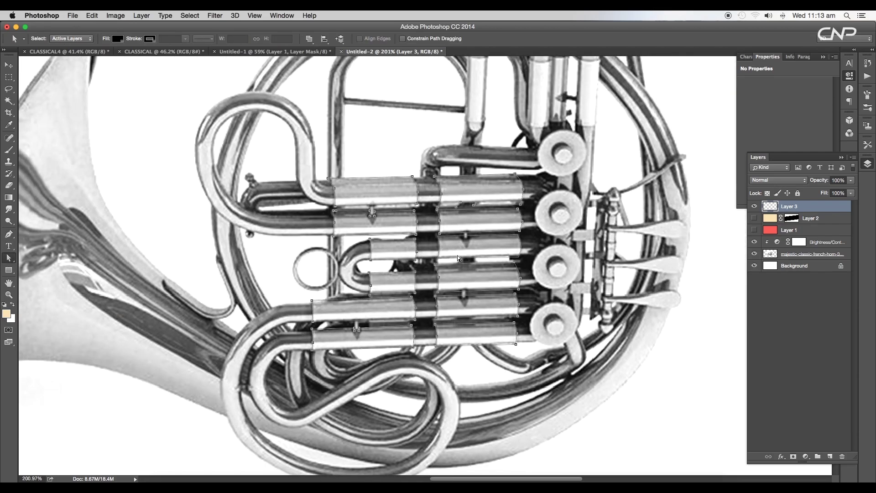
scroll(481, 222, "down", 2)
right_click(480, 222)
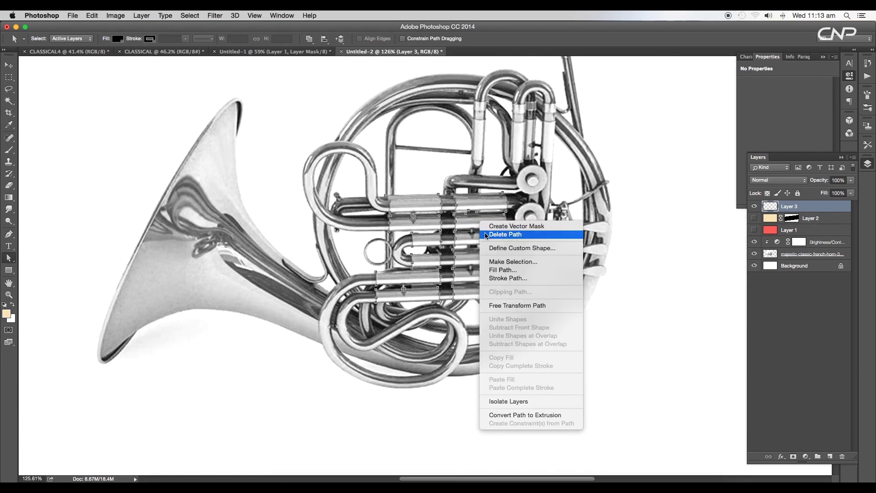
left_click(498, 261)
left_click(495, 201)
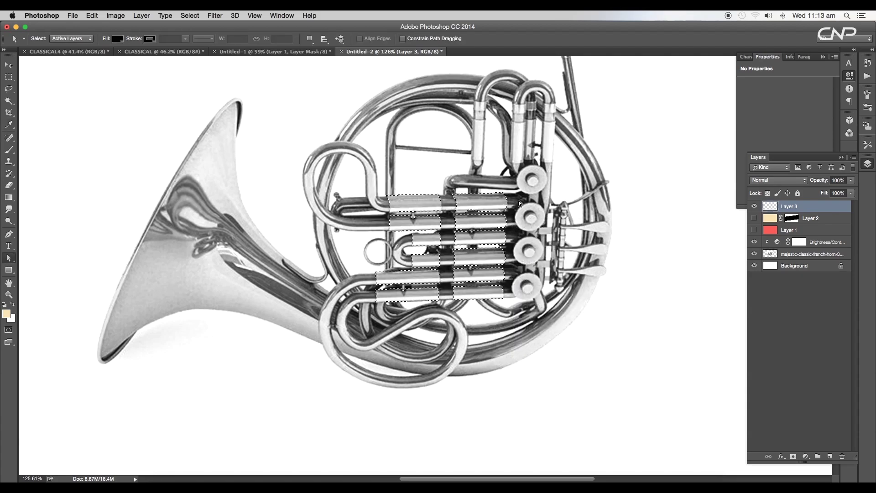
Fill the slide-tube selection with cream on Layer 3 and deselect
key("alt+BackSpace")
scroll(675, 204, "down", 4)
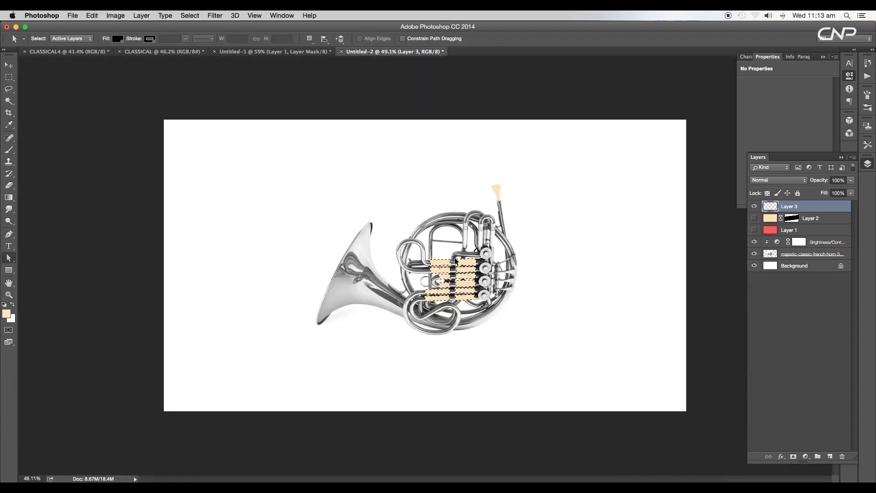
scroll(456, 259, "up", 4)
left_click(754, 208)
left_click(754, 207)
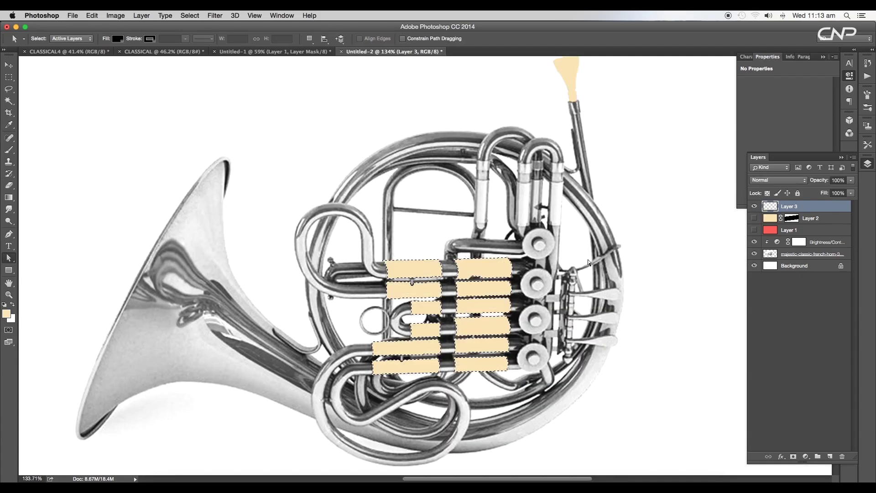
key("super+d")
scroll(556, 241, "down", 2)
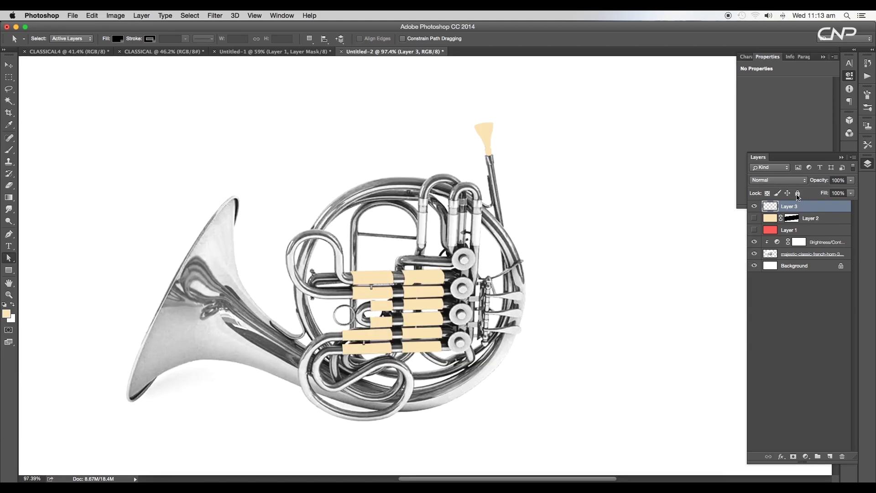
Set Layer 3's blend mode to Multiply so the horn's details show through the cream
left_click(778, 180)
left_click(782, 206)
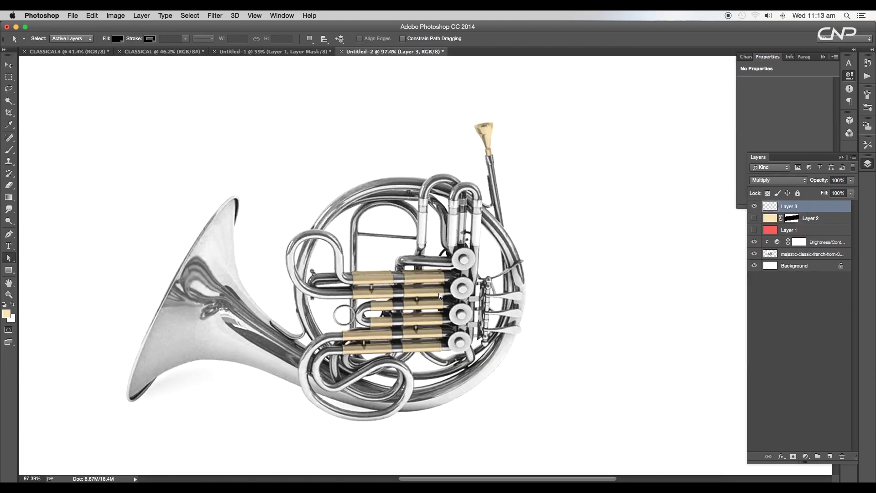
scroll(418, 294, "down", 3)
key("super+0")
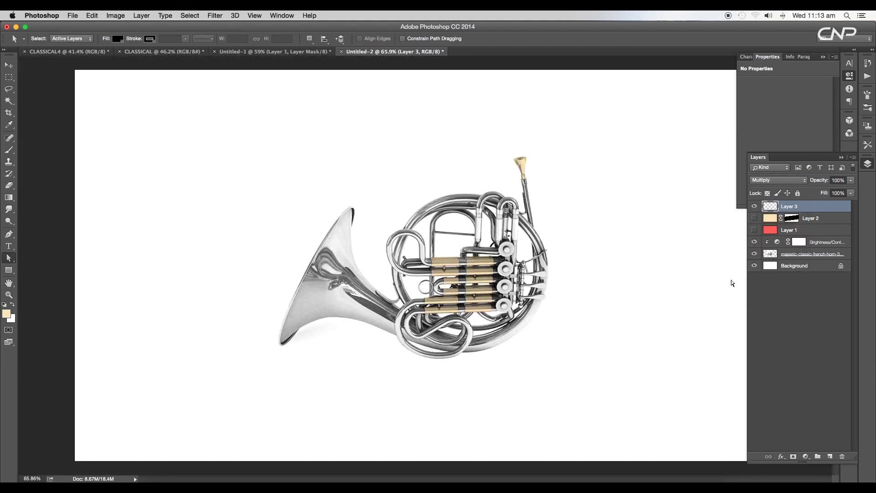
Show the red Layer 1 and mask it with Layer 3's outline, inverting the mask to cut out the cream accents
left_click(755, 230)
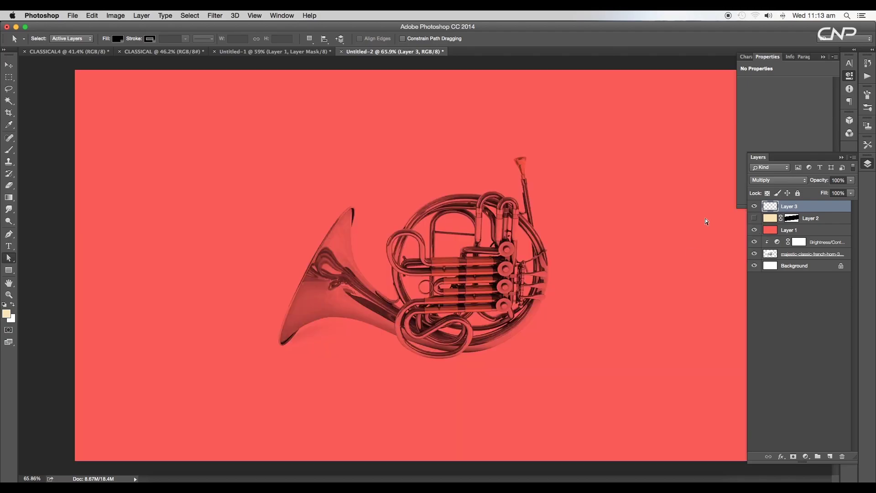
left_click(775, 212, "super")
left_click(799, 230)
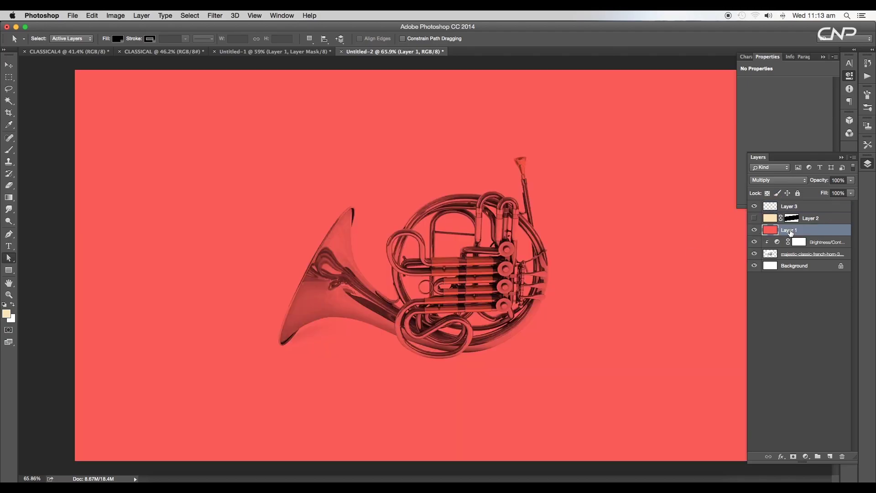
left_click(794, 457)
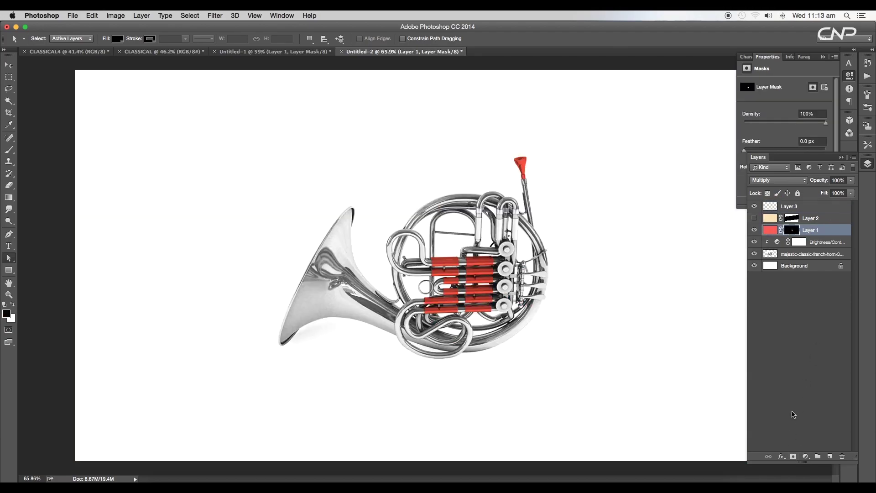
key("super+i")
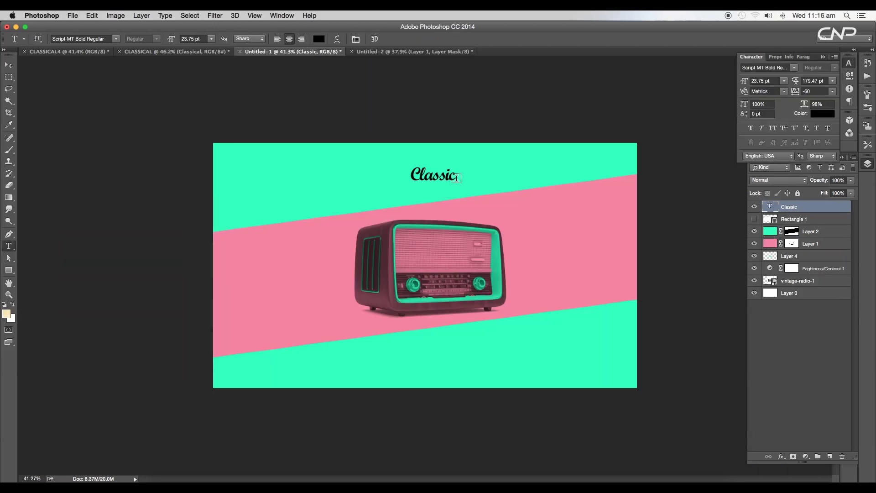
Change the title text above the radio from "Classic" to "Classical"
left_click(455, 176)
type("al")
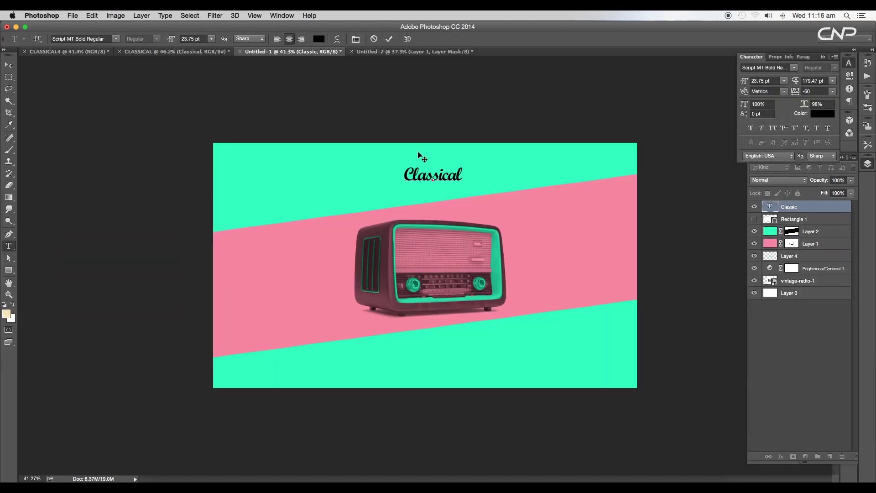
left_click(10, 65)
Enlarge the "Classical" title to about 33.7 pt centred above the radio, and set its tracking to -40
key("super+t")
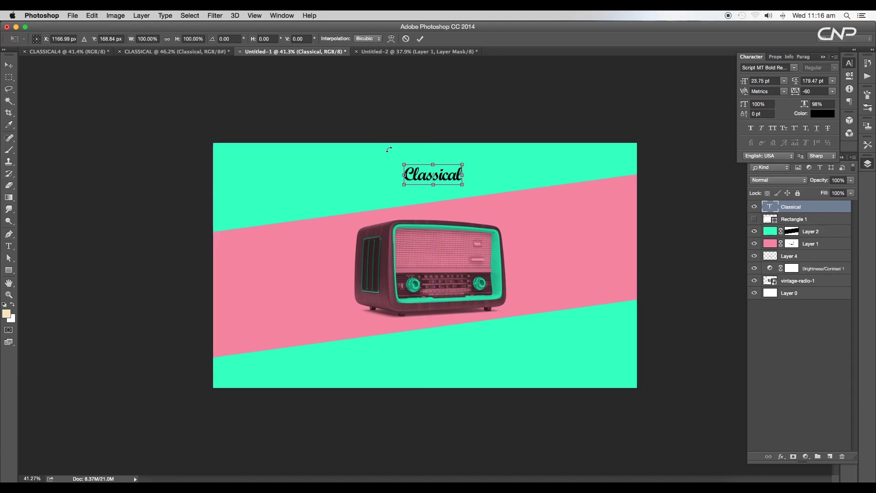
left_click_drag(462, 165, 475, 159)
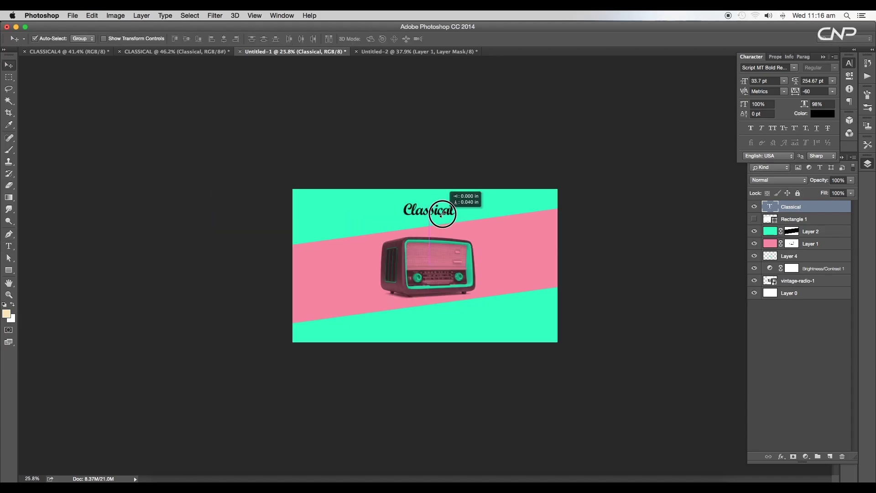
left_click_drag(443, 212, 441, 212)
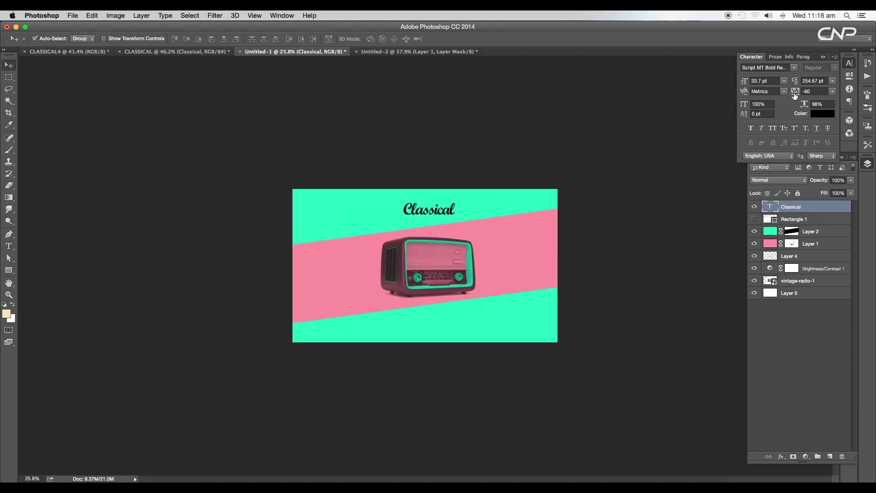
left_click_drag(795, 94, 796, 94)
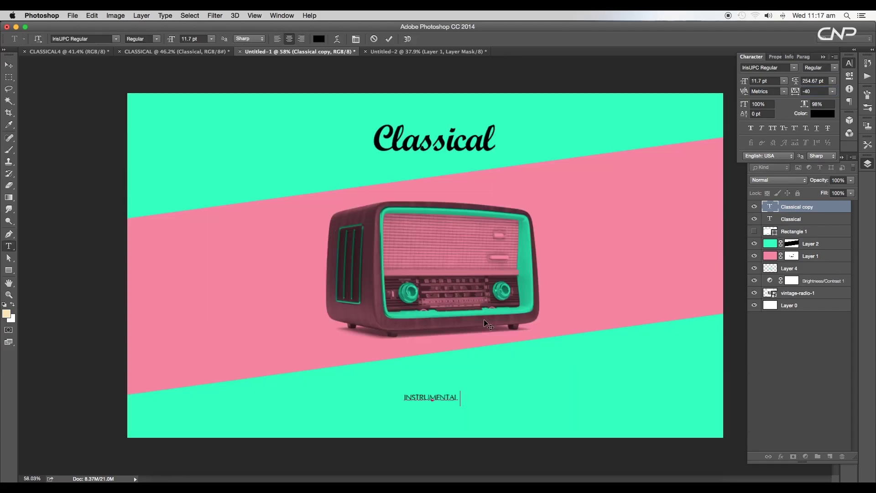
Complete the subtitle as "INSTRUMENTAL MINIMAL POSTER DESIGN" and place it centred in the mint area below the radio
type("MINIMAL POSTER DESIGN")
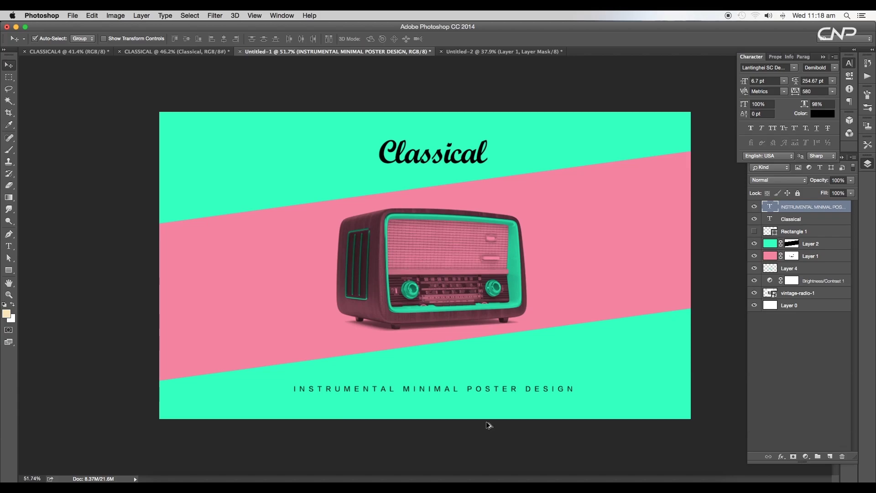
left_click_drag(456, 391, 455, 395)
key("super+minus")
left_click_drag(445, 352, 445, 349)
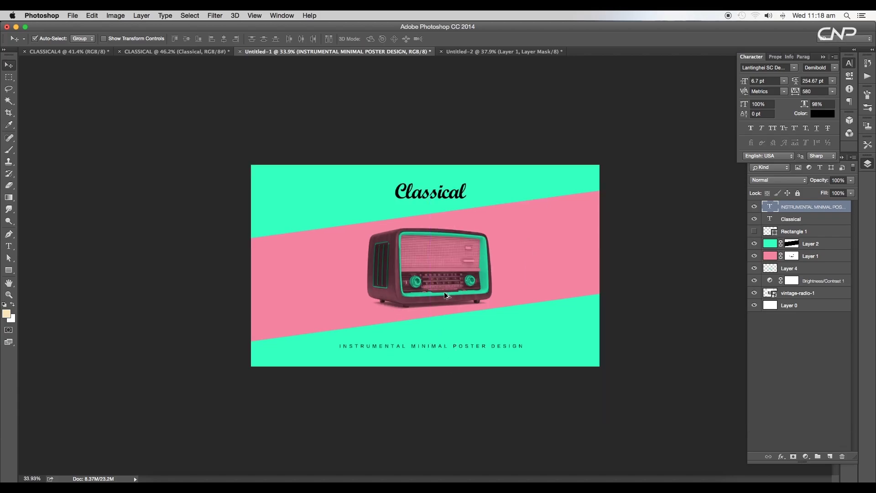
key("super+plus")
Draw a circle about 81 px wide on the radio's speaker grille with no fill and a 1.5 pt stroke
left_click(8, 270)
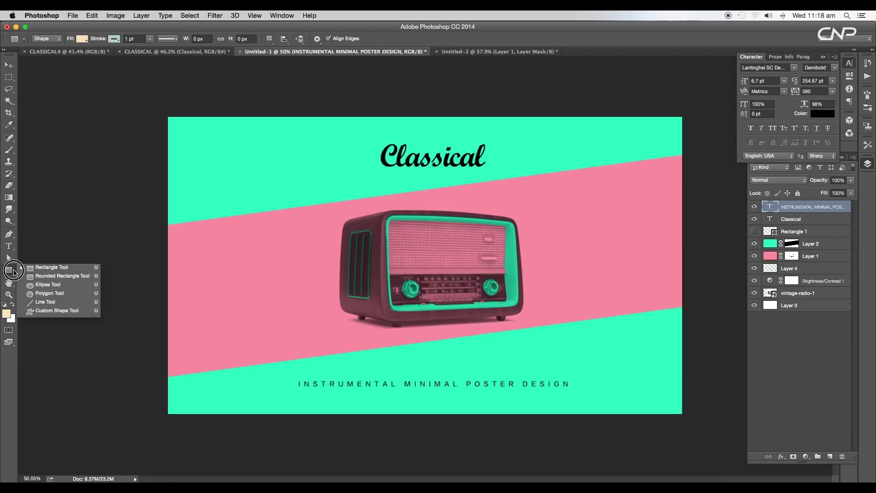
left_click(41, 283)
left_click_drag(434, 252, 463, 274)
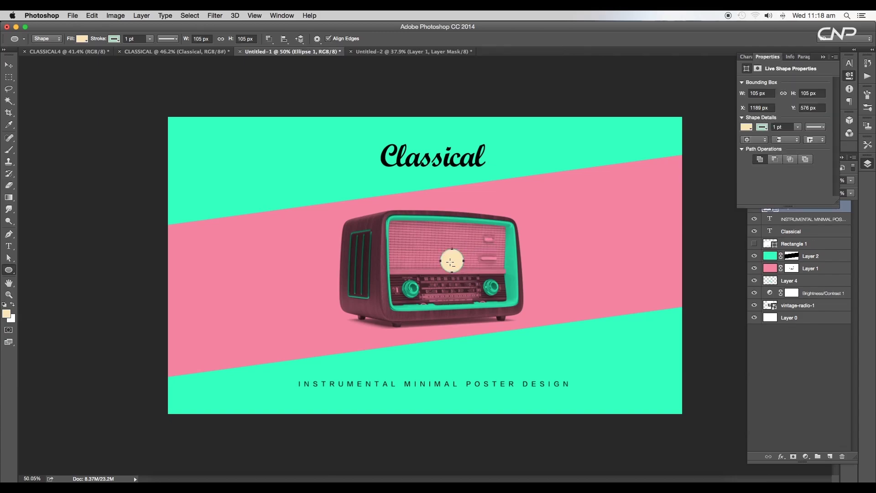
scroll(451, 263, "up", 2)
left_click(82, 39)
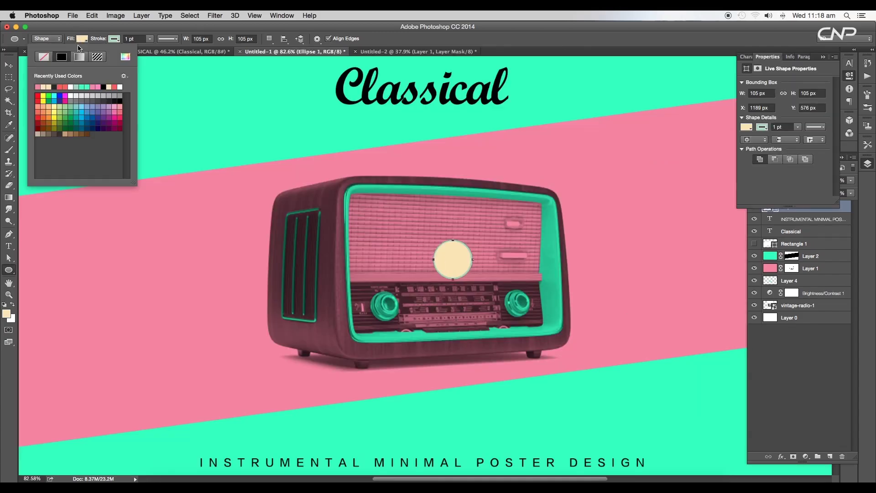
left_click(48, 57)
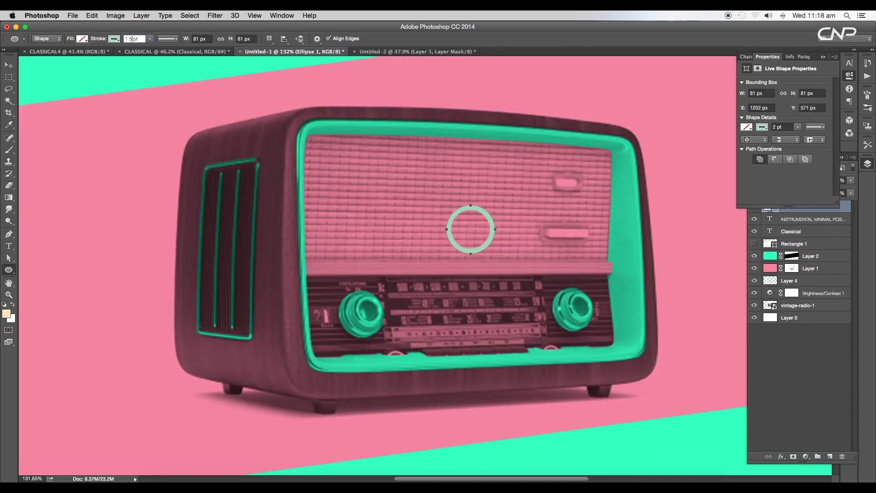
key("Return")
left_click(9, 65)
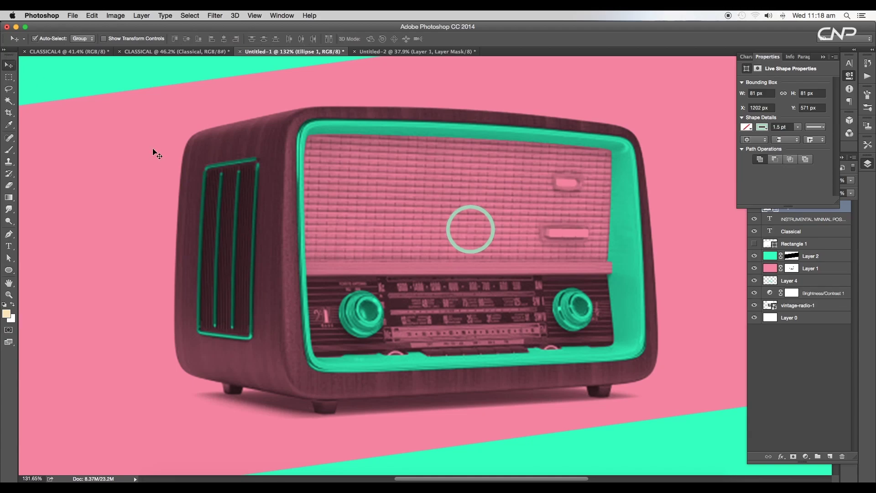
Create an 81 px three-sided polygon and scale it to about 35% inside the circle as a play symbol
left_click(7, 270)
left_click(39, 293)
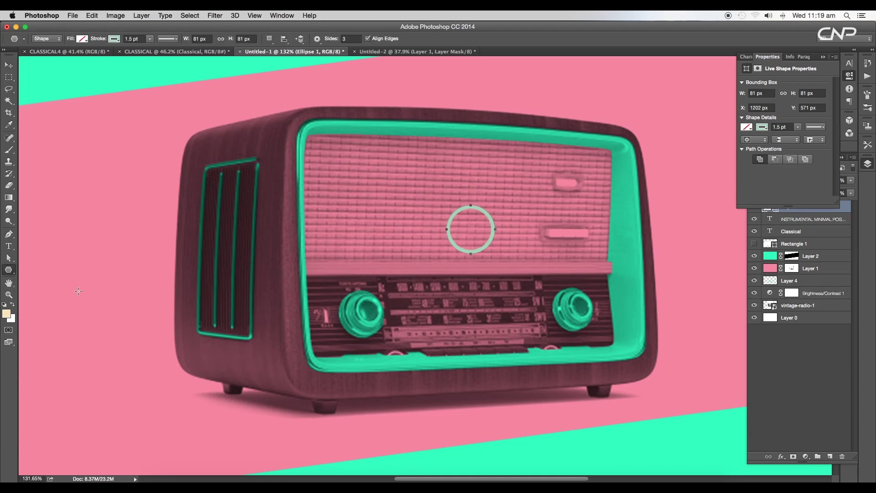
left_click(396, 233)
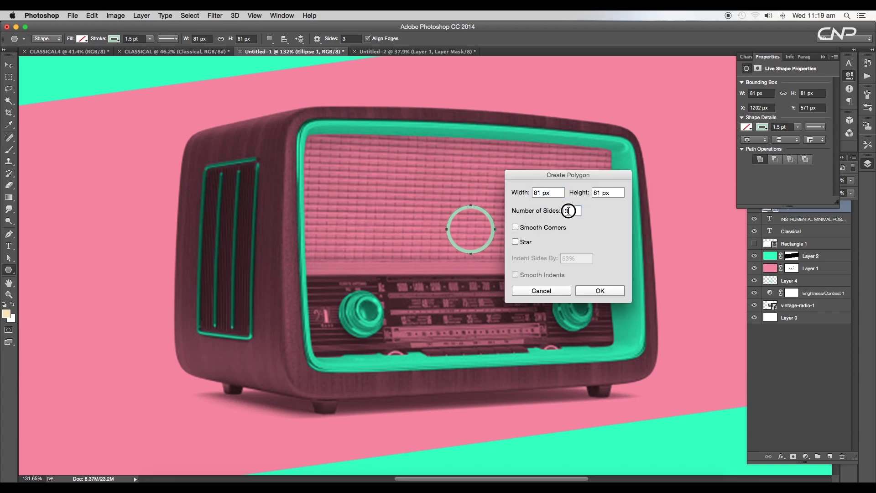
left_click(590, 291)
key("ctrl+t")
left_click_drag(441, 234, 423, 251)
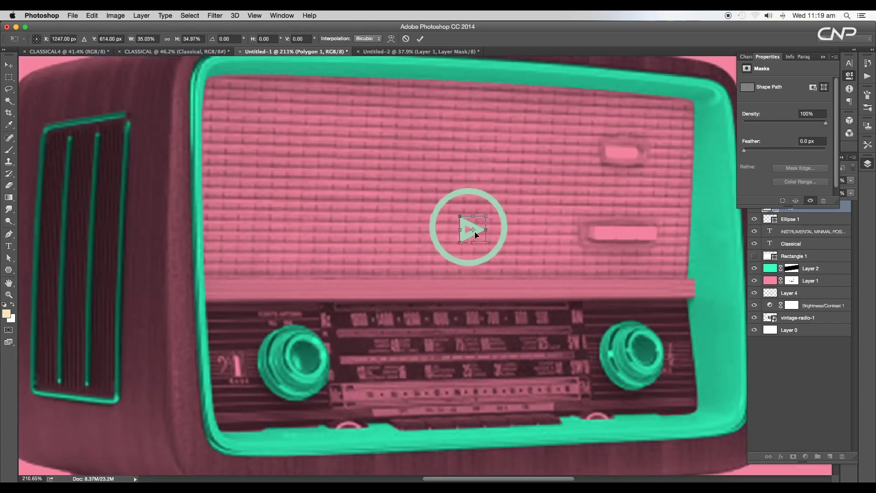
key("Return")
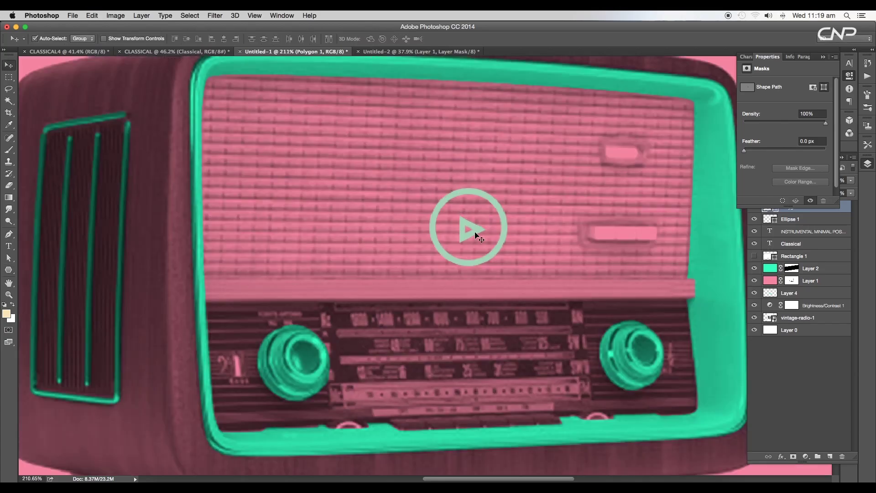
key("super+0")
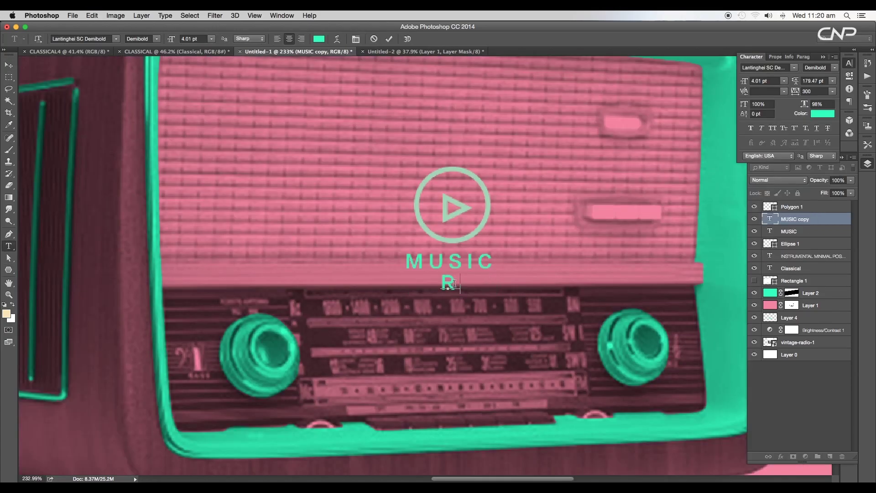
Change the copied text line to "REEL" beneath "MUSIC", and skew both lines vertically by about -7.5°
type("FE")
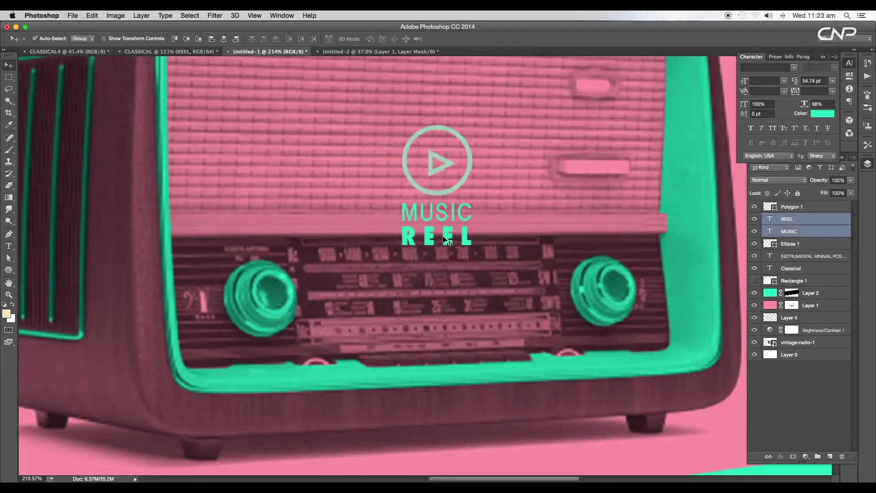
key("super+t")
right_click(462, 234)
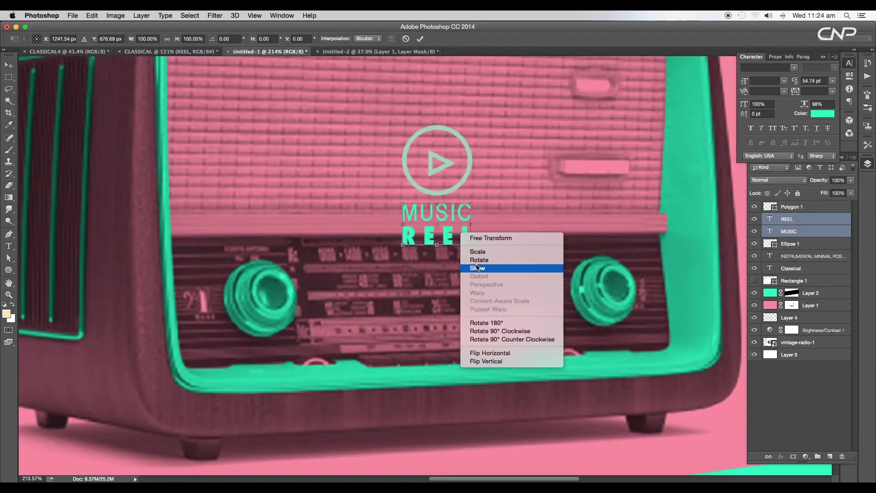
left_click(483, 265)
key("super+0")
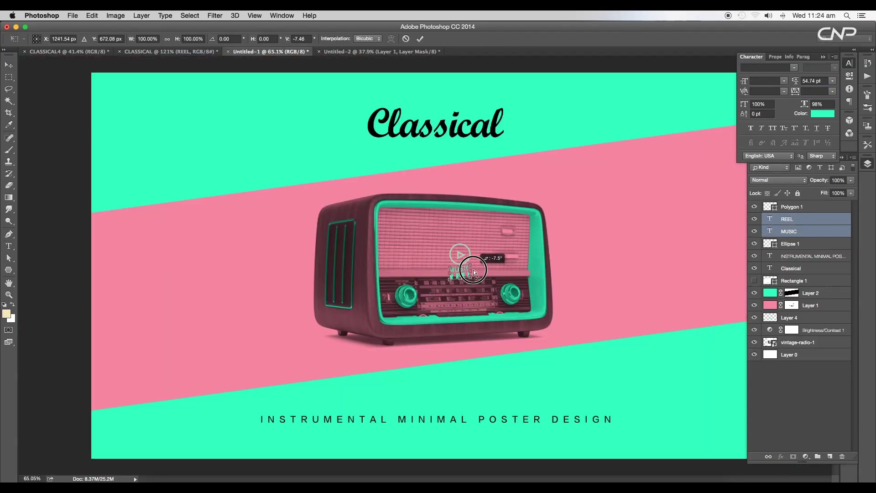
left_click_drag(472, 270, 475, 271)
key("Return")
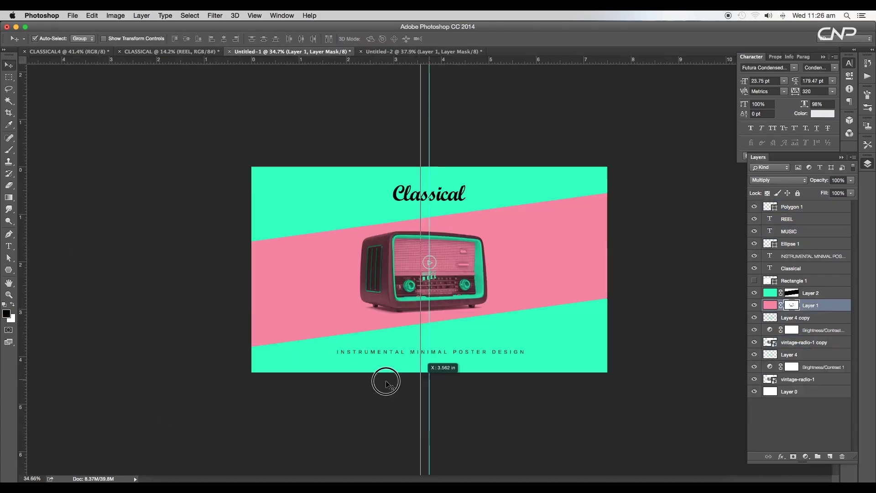
Copy the title, subtitle and play logo group into the French horn poster, position them, and raise them above Layer 3
left_click_drag(386, 382, 74, 381)
left_click(429, 194)
left_click(430, 262, "shift")
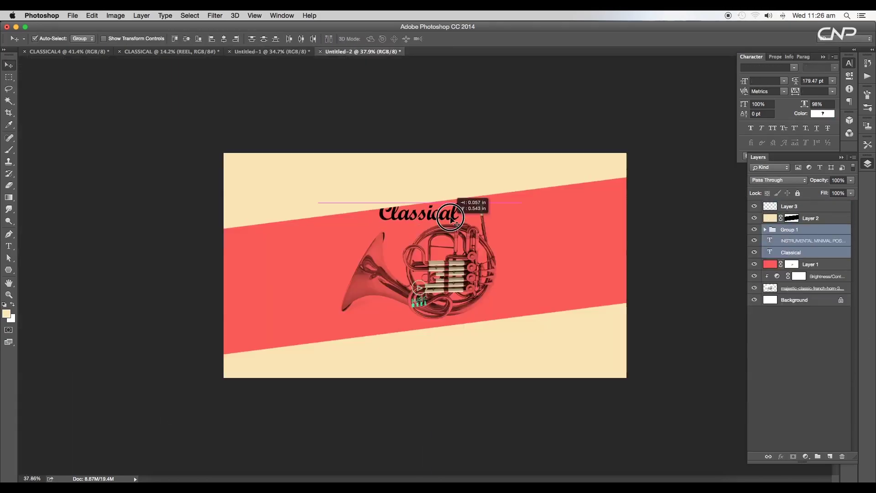
left_click_drag(450, 197, 450, 169)
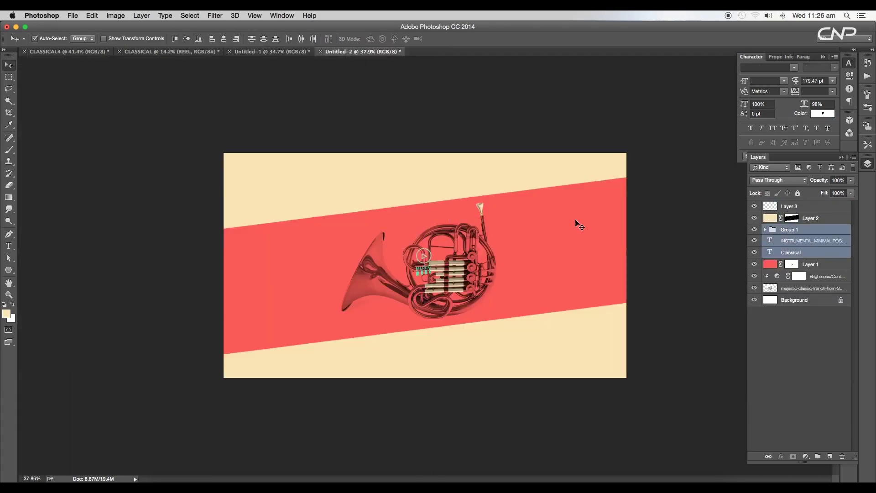
left_click_drag(783, 231, 790, 205)
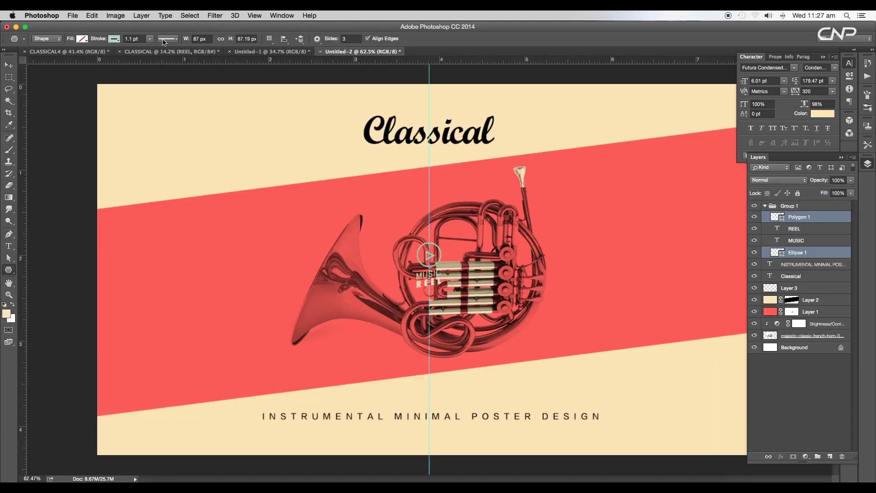
Set the stroke colour of the play triangle and circle to cream #fae3b1
left_click(105, 39)
left_click(157, 56)
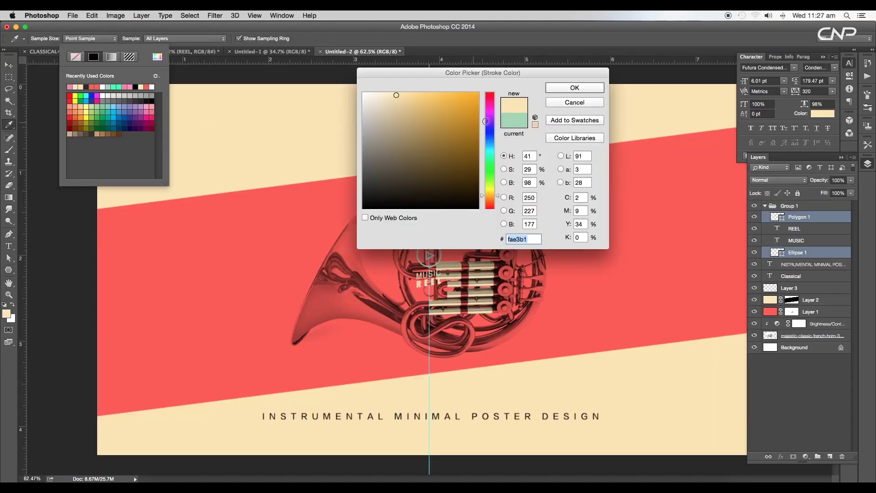
left_click(575, 88)
left_click(10, 65)
scroll(447, 365, "down", 5)
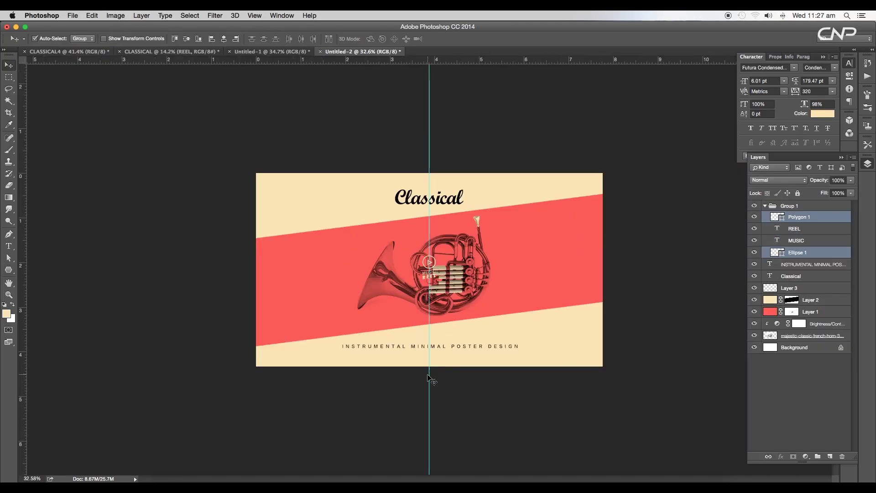
Shift the subtitle slightly lower in the cream area below the French horn
left_click_drag(423, 347, 422, 351)
scroll(516, 356, "down", 5)
scroll(515, 337, "up", 7)
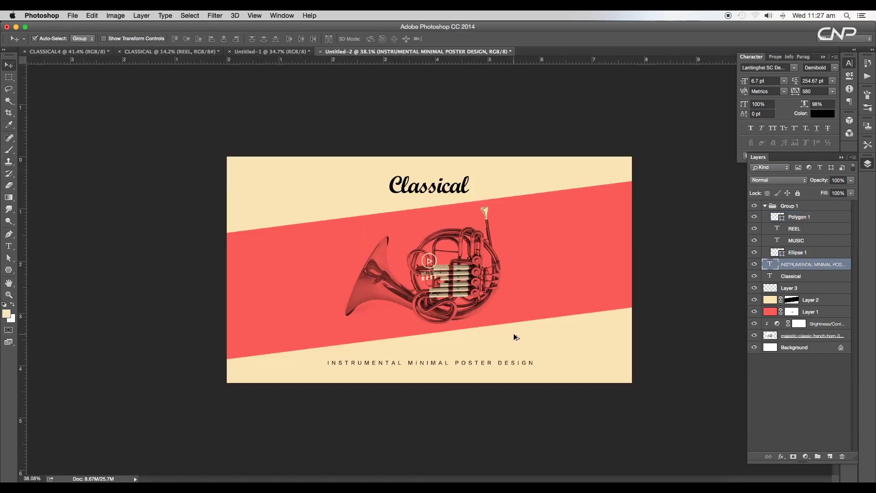
Select the play logo group on the French horn, enlarge it slightly and adjust its position
left_click_drag(430, 261, 438, 258)
scroll(481, 283, "down", 5)
key("super+t")
key("Return")
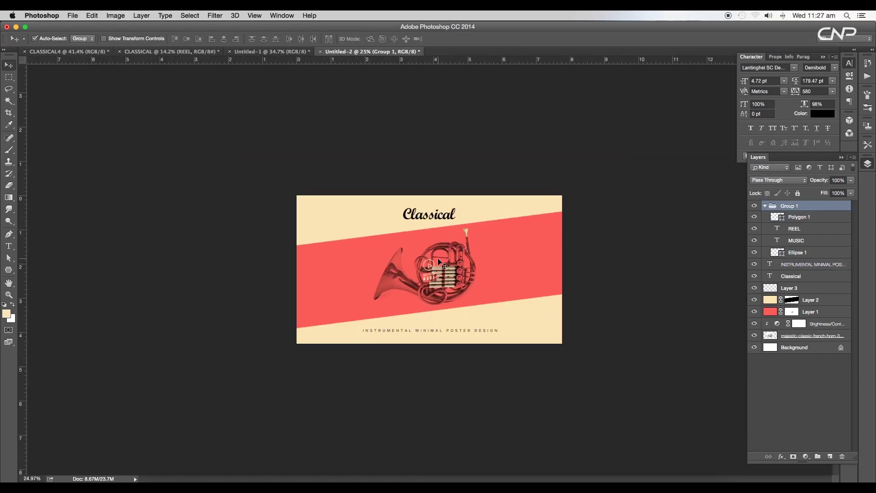
scroll(444, 262, "up", 6)
scroll(444, 262, "down", 1)
scroll(445, 262, "down", 3)
scroll(444, 262, "up", 2)
Switch to the radio poster, enlarge its play logo group slightly and adjust its position on the speaker grille
left_click(236, 51)
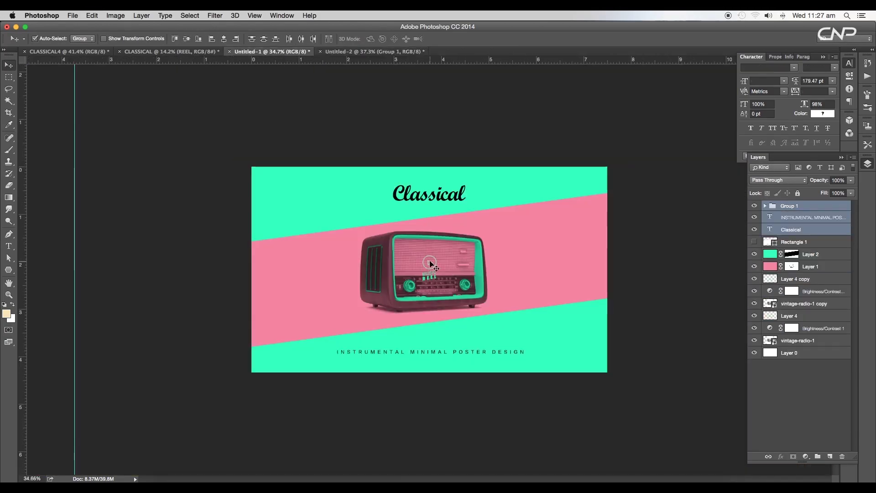
key("super+t")
left_click(799, 243)
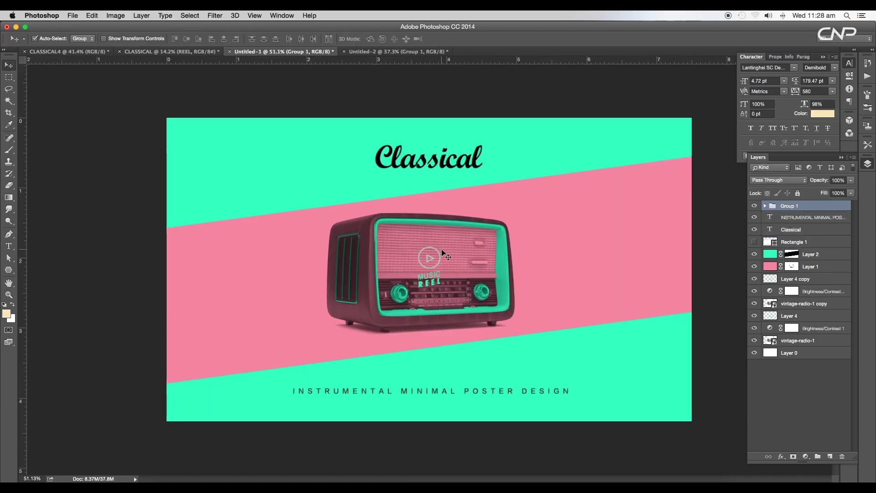
key("shift+Right")
key("shift+Right")
scroll(431, 259, "down", 4)
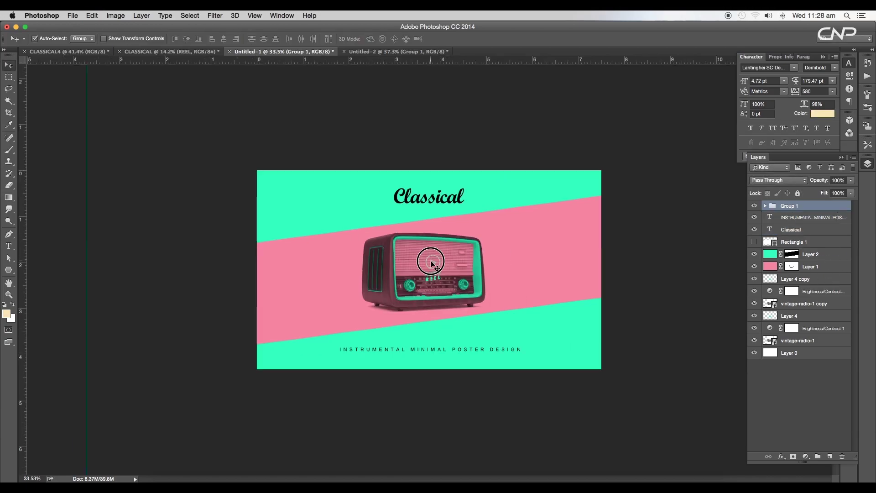
left_click_drag(431, 260, 433, 261)
scroll(497, 278, "up", 2)
Return to the French horn poster and set its Brightness/Contrast adjustment to brightness 28 and contrast 18
key("ctrl+Tab")
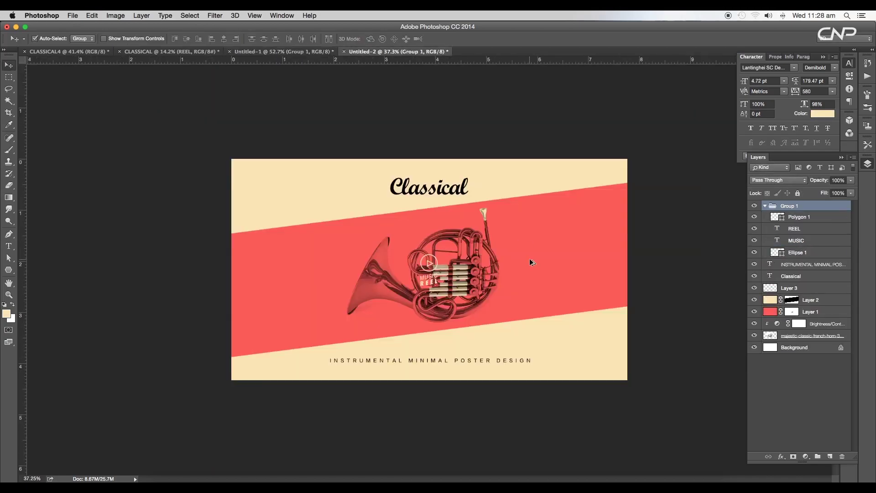
scroll(529, 259, "up", 2)
left_click(799, 323)
double_click(778, 323)
left_click_drag(796, 129, 791, 110)
scroll(654, 188, "down", 4)
scroll(543, 255, "up", 3)
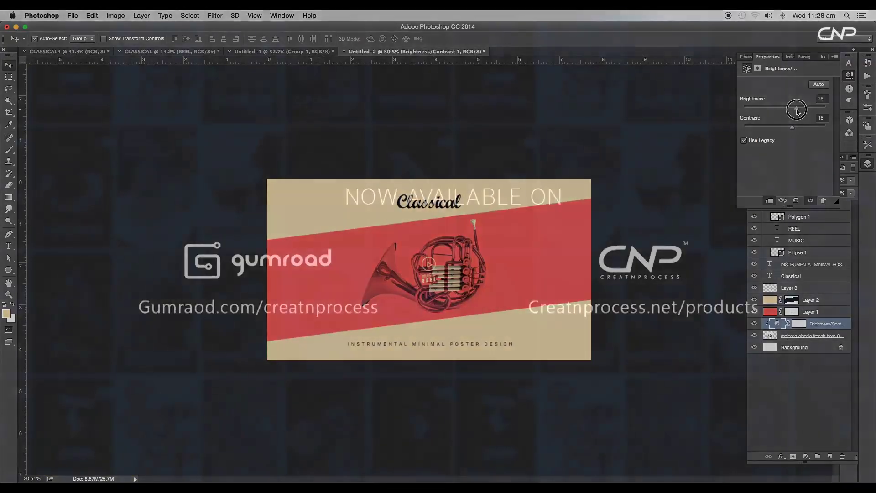